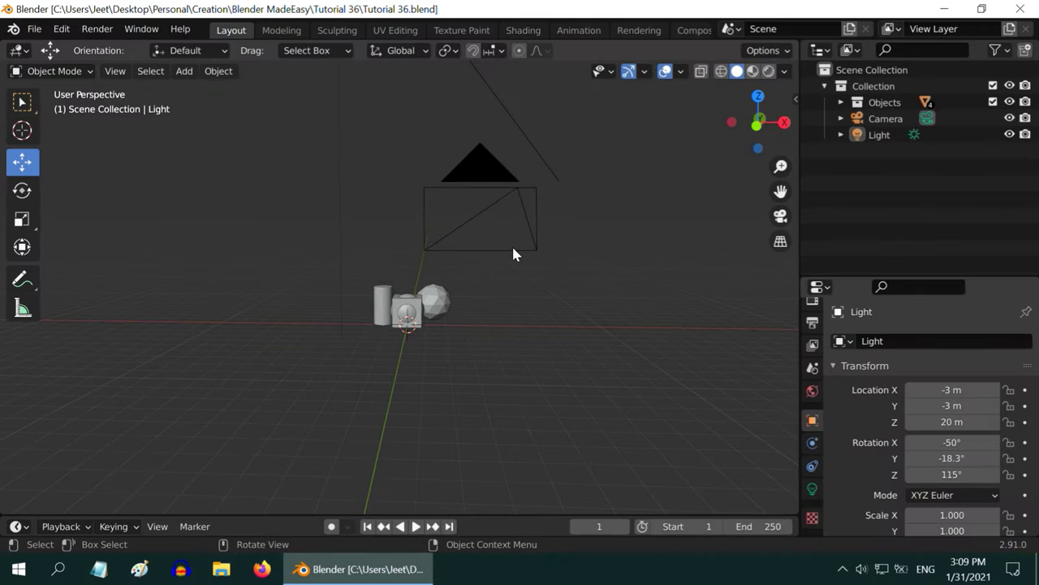
- Select the camera and look over the object constraints that can be added to it
left_click(513, 248)
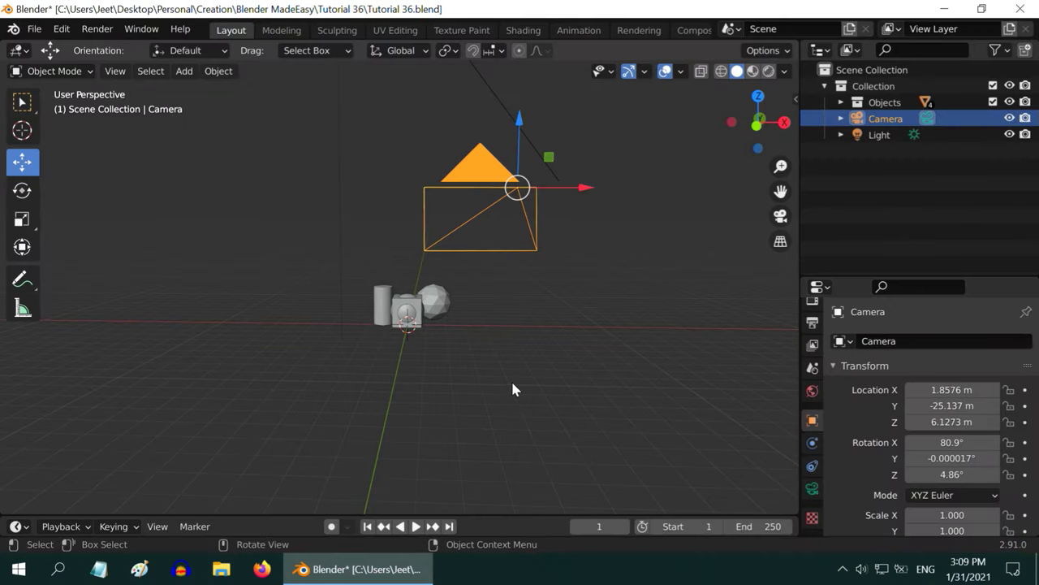
left_click(812, 465)
left_click(928, 346)
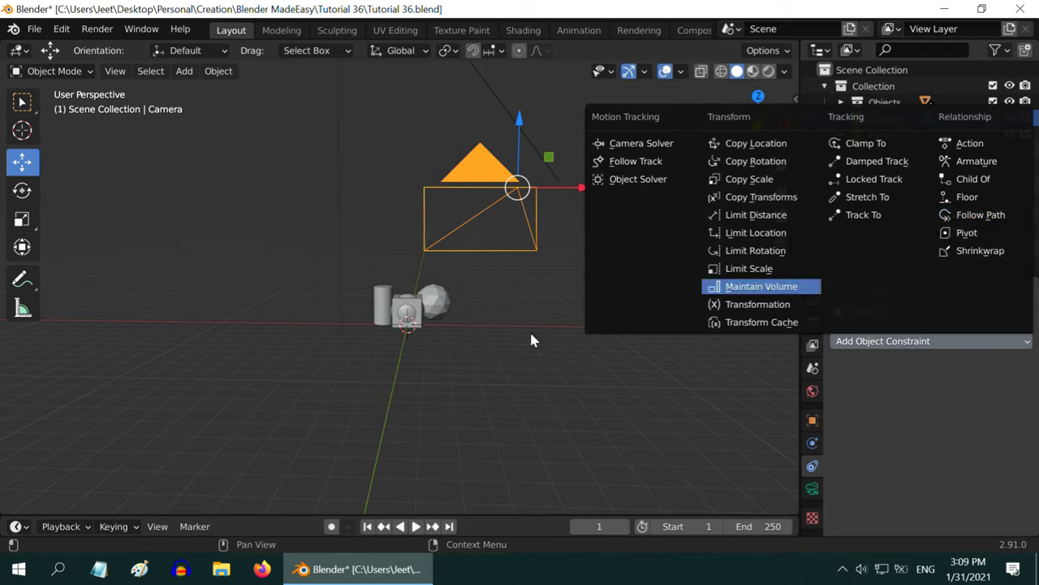
left_click(441, 369)
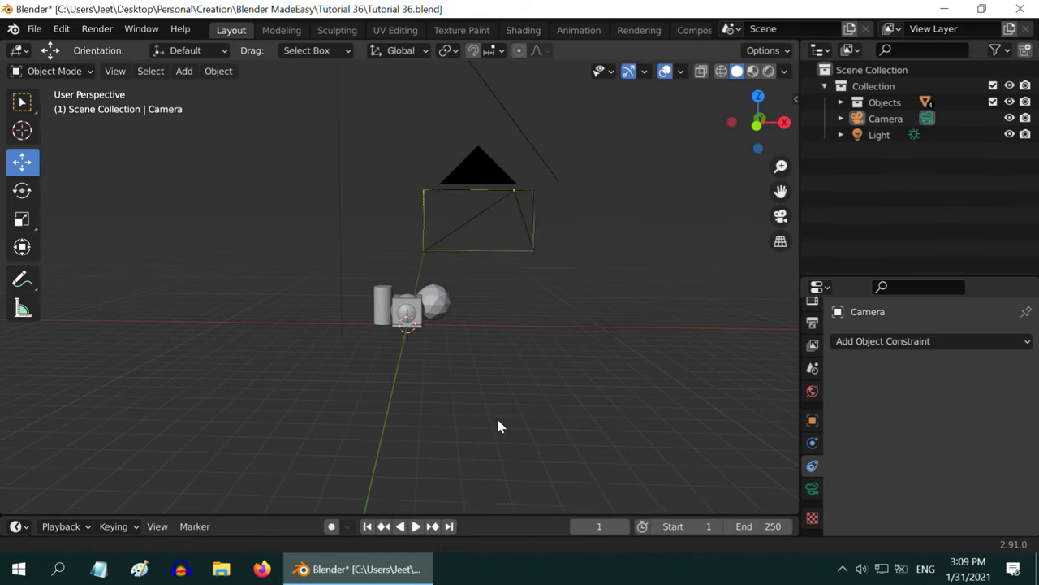
- Add a Path curve at the world origin and scale it up to extend well past the objects on both sides
middle_click_drag(497, 419, 488, 359)
middle_click_drag(453, 409, 481, 428)
middle_click_drag(566, 434, 487, 356)
middle_click_drag(420, 362, 451, 398)
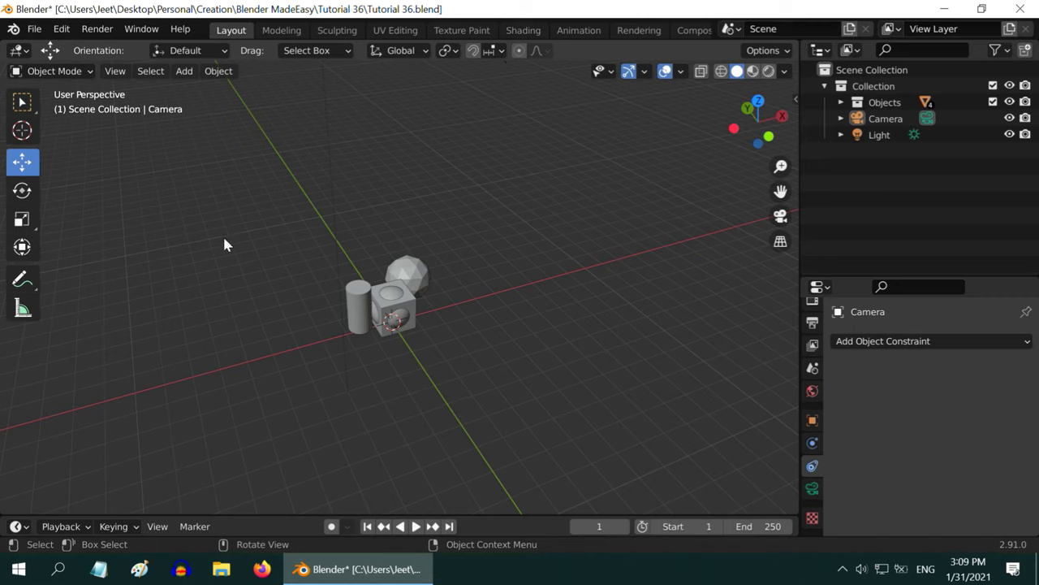
left_click(184, 70)
mouse_move(205, 106)
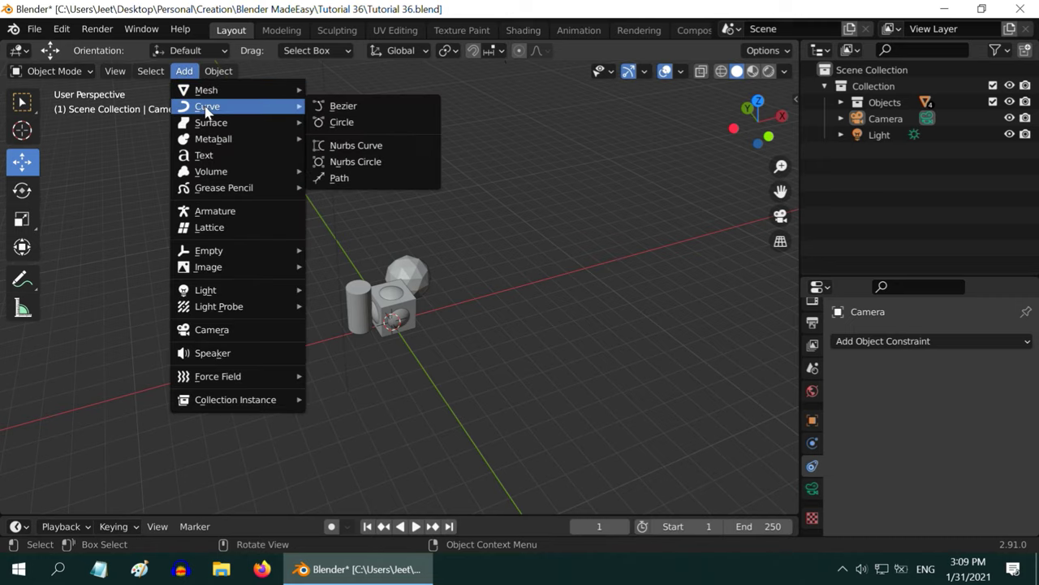
left_click(363, 179)
key("s")
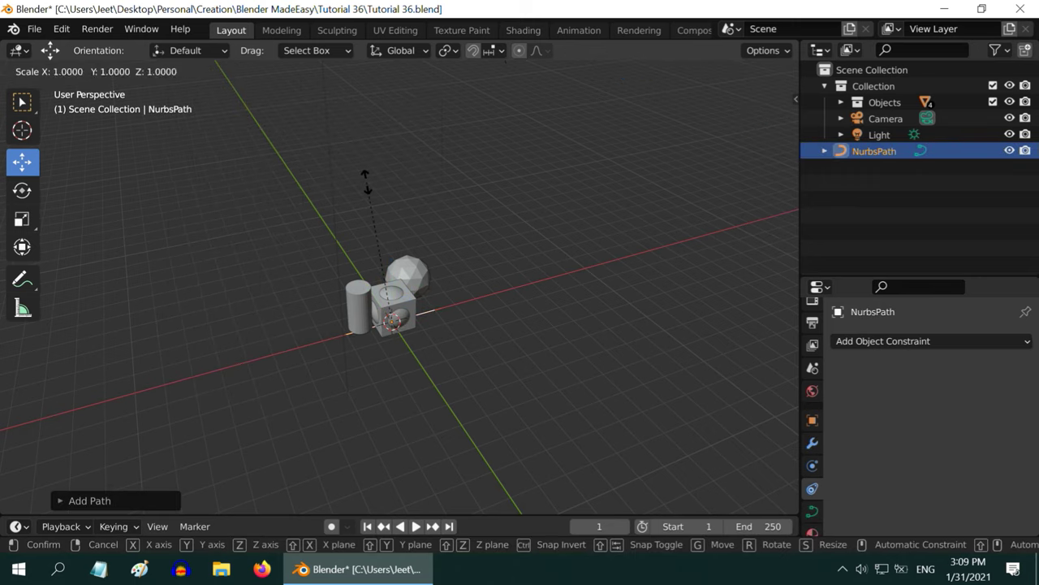
left_click(366, 183)
- In Edit Mode, move the path's three inner control points to bend it into a wide arc in front of the objects, and return to Object Mode
left_click(50, 70)
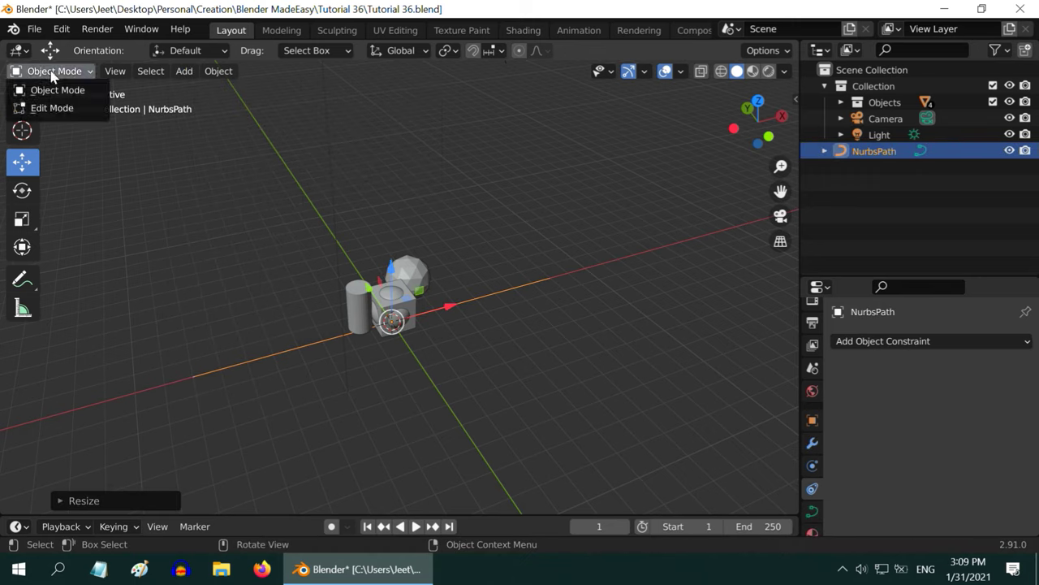
left_click(41, 105)
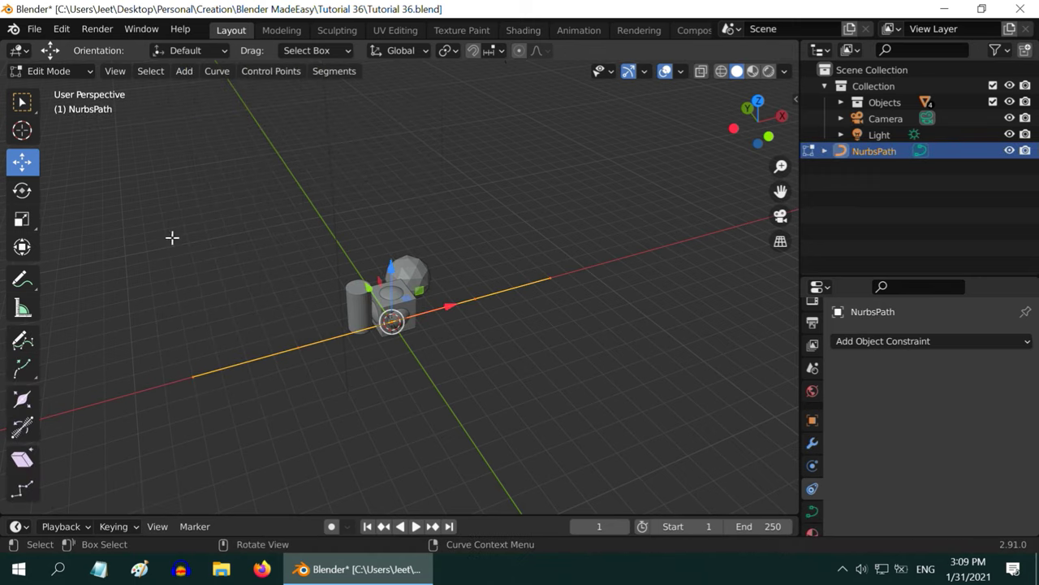
left_click(298, 345)
left_click_drag(297, 346, 403, 236)
left_click(394, 323)
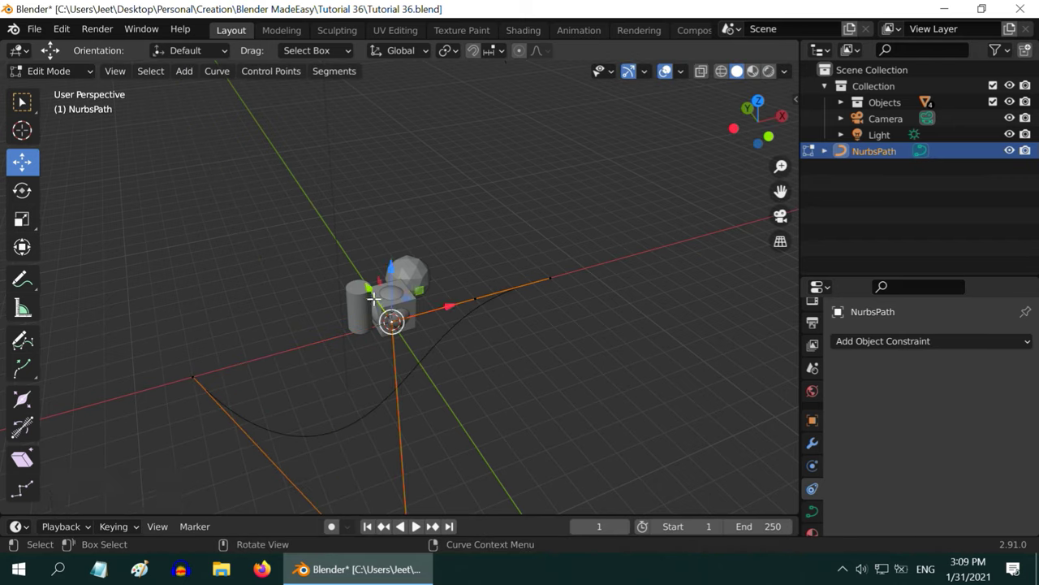
left_click_drag(392, 320, 579, 475)
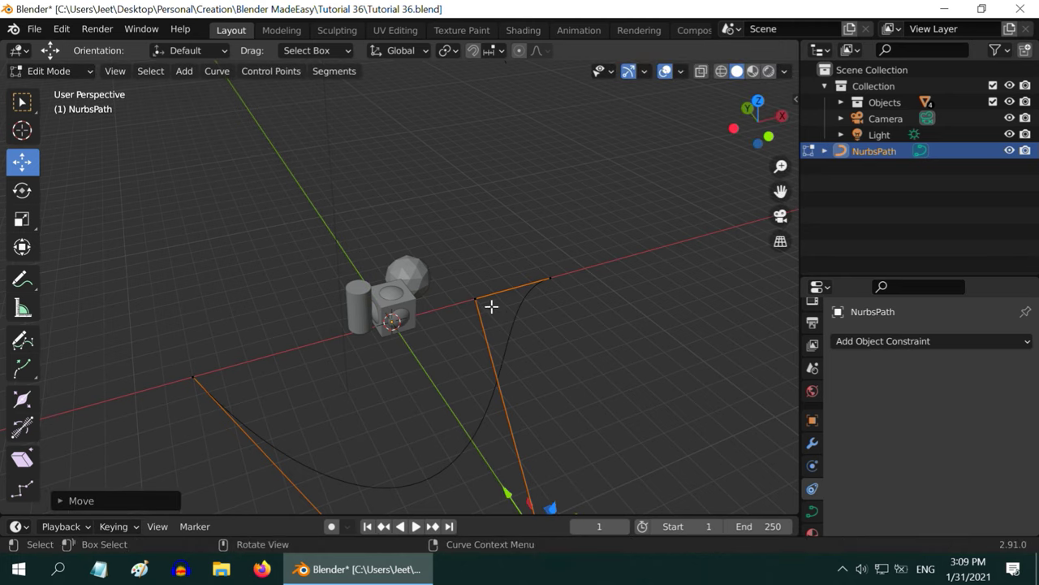
left_click_drag(447, 264, 599, 357)
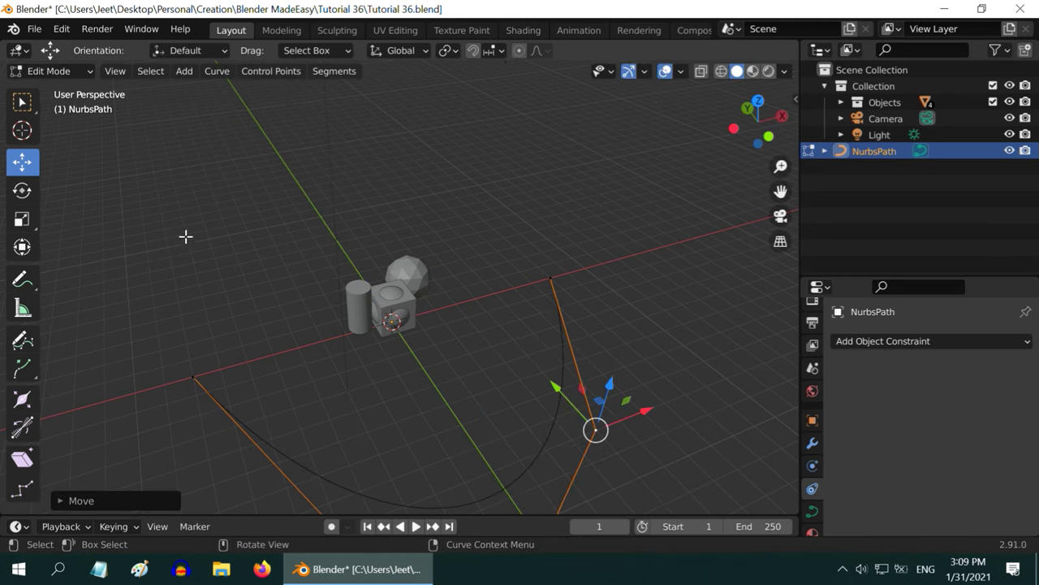
left_click(72, 73)
left_click(71, 88)
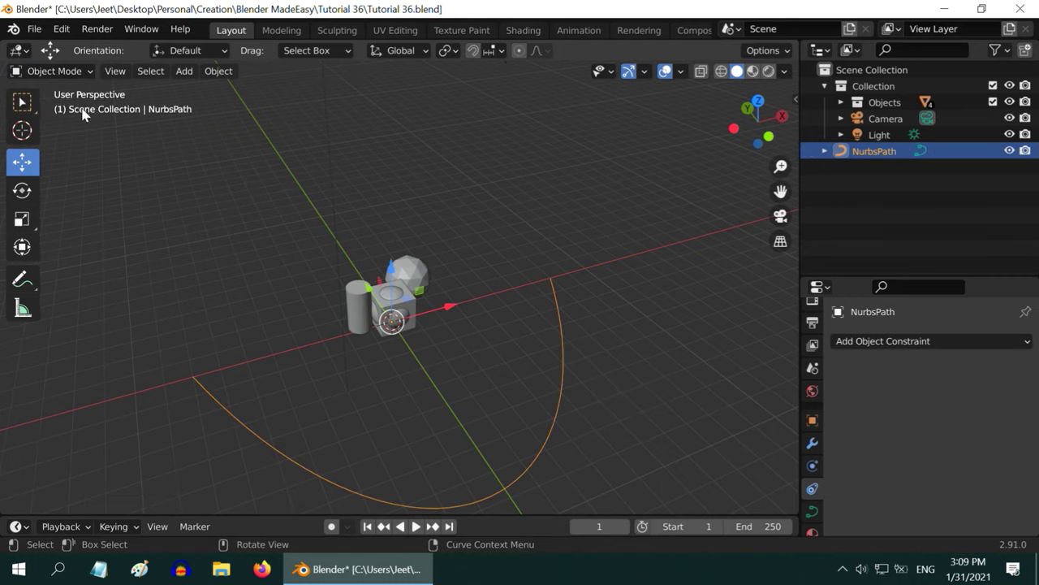
- Rotate the curved path around the global Y axis by a negative angle so that its positive-X end tilts upward
scroll(367, 358, "down", 1)
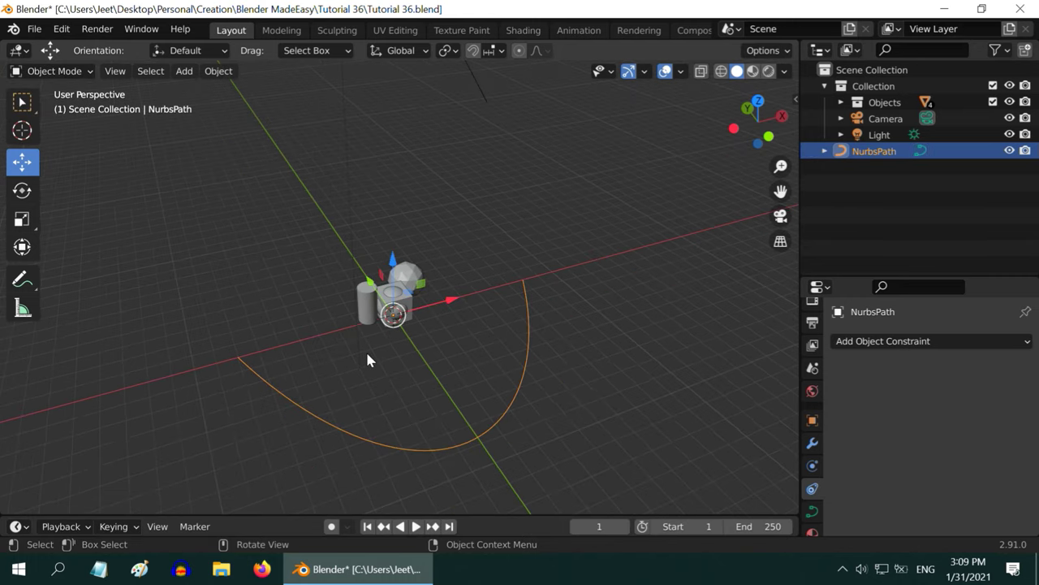
type("ry")
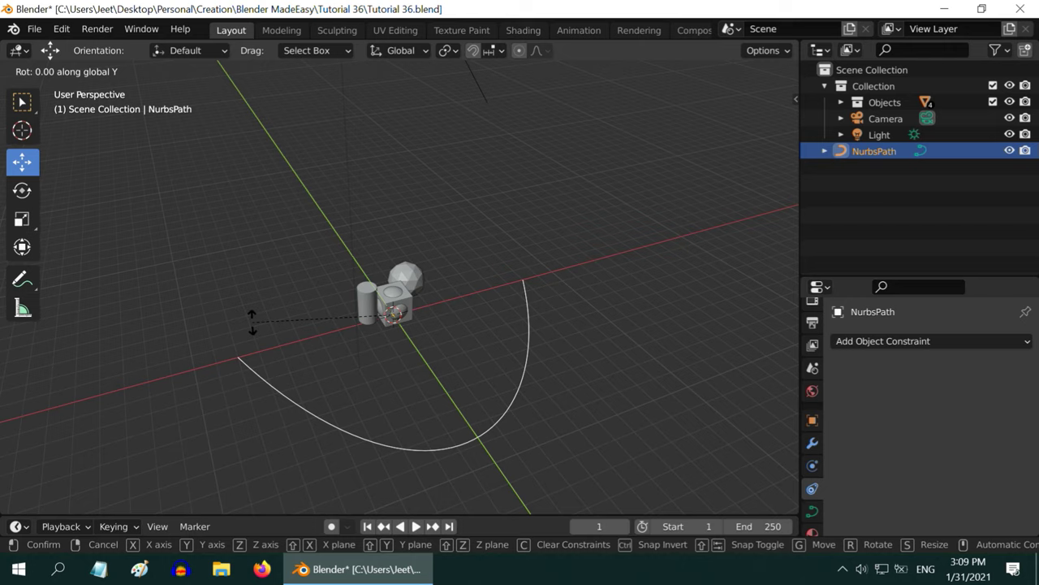
type("-130")
key("Return")
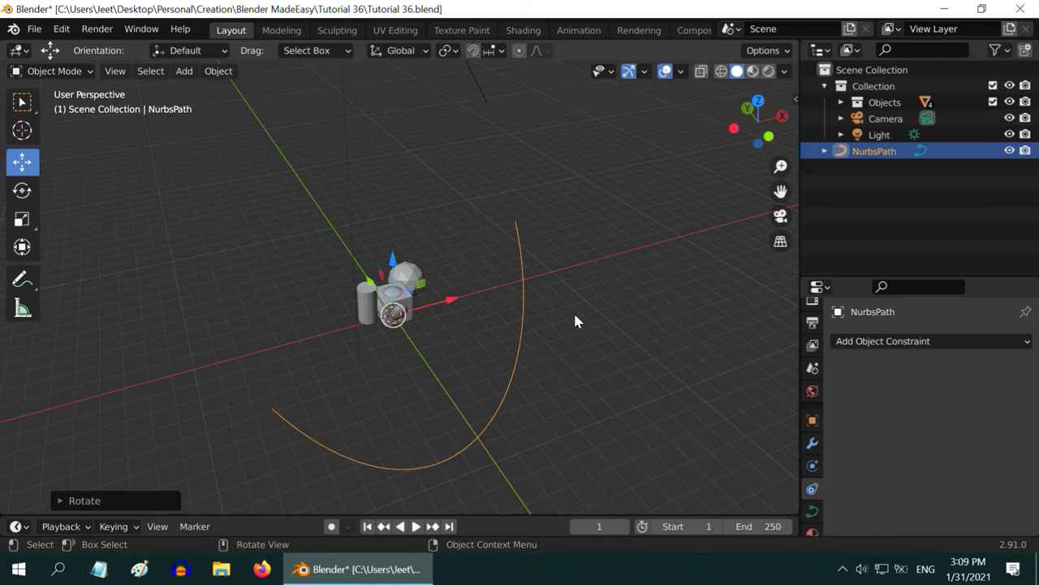
- Select the camera and clear its location to put it at the world origin
left_click(22, 101)
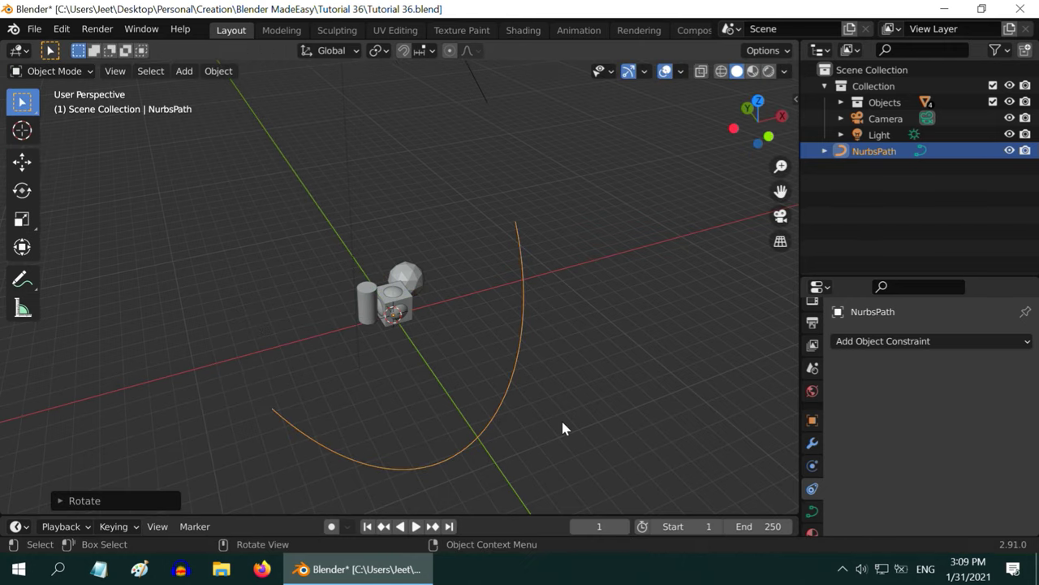
middle_click_drag(561, 418, 583, 383, "shift")
scroll(503, 328, "down", 2)
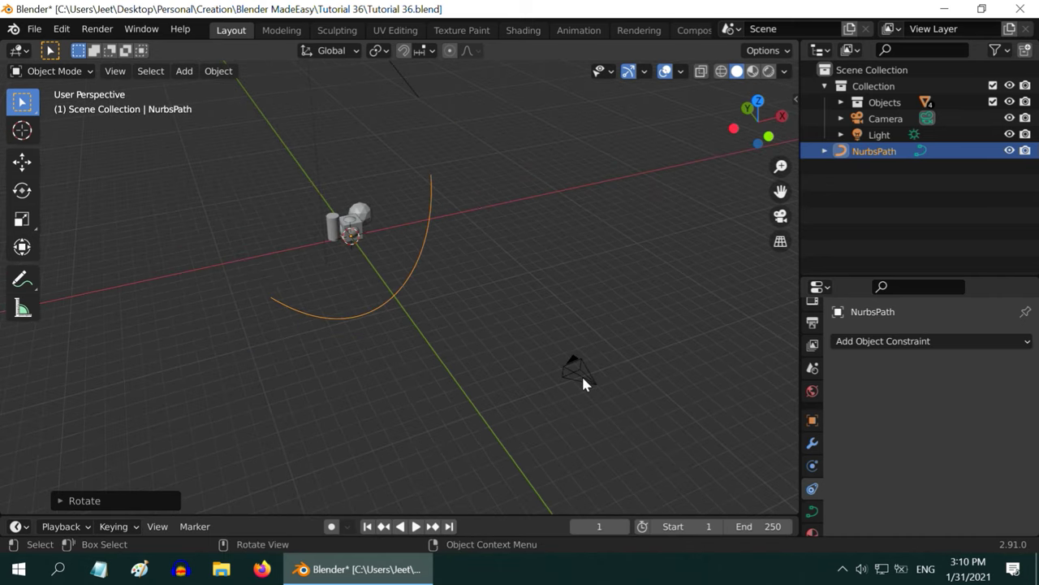
left_click(578, 372)
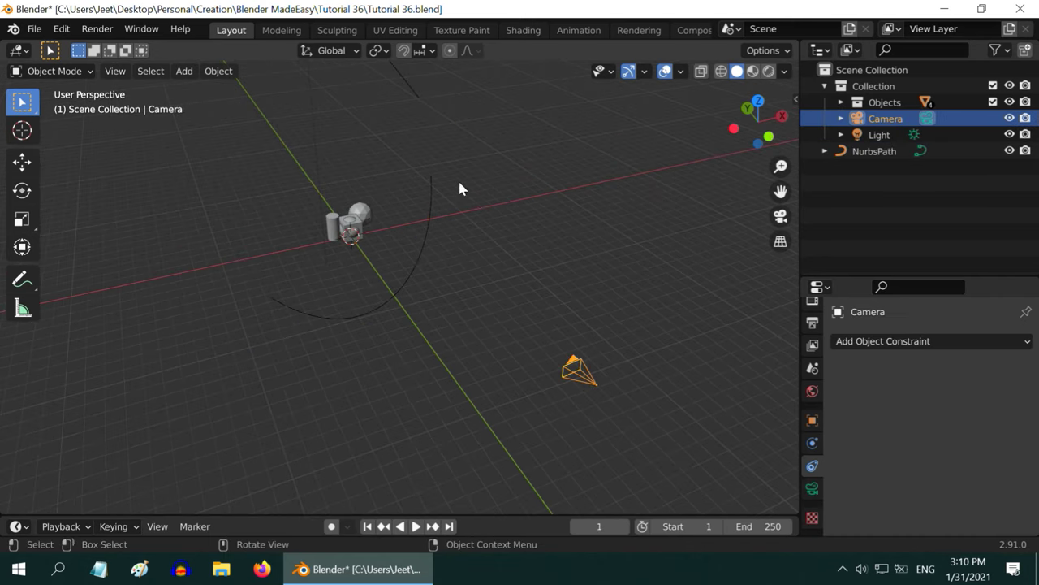
mouse_move(452, 313)
middle_mouse_down("shift")
mouse_move(428, 320)
mouse_move(460, 330)
middle_mouse_up("shift")
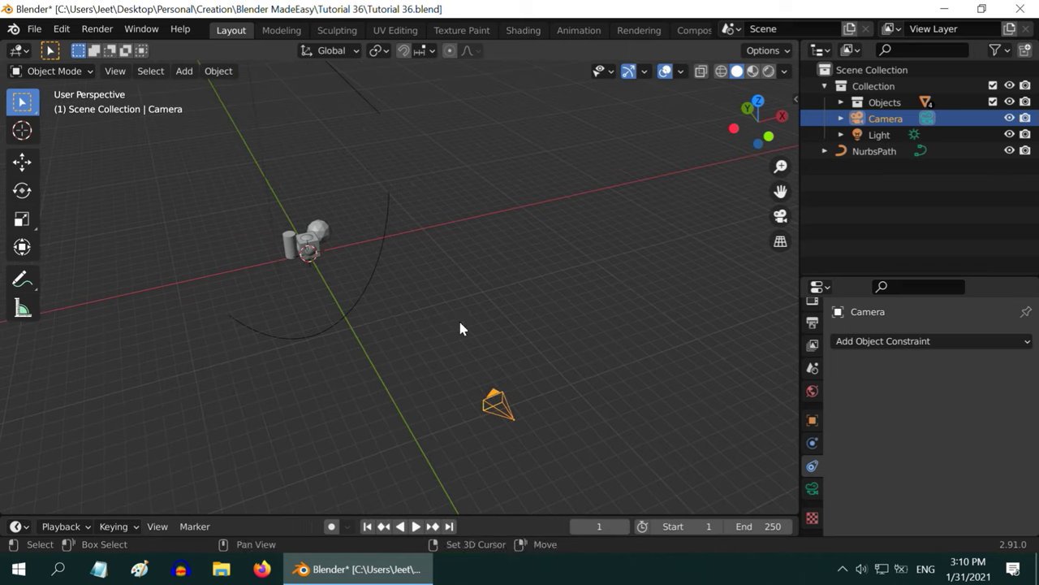
scroll(471, 320, "up", 2)
scroll(471, 320, "down", 1)
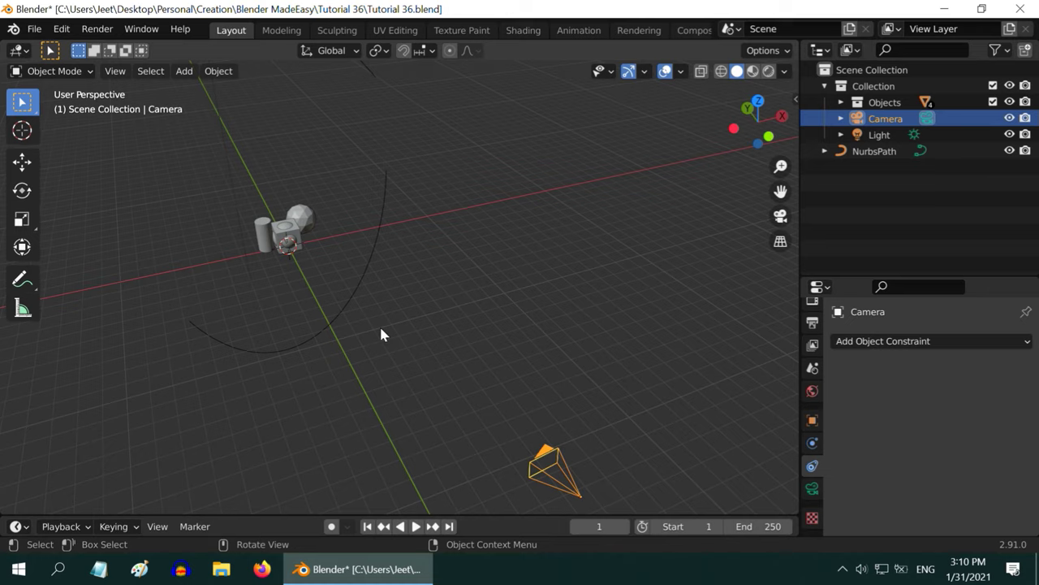
key("alt+g")
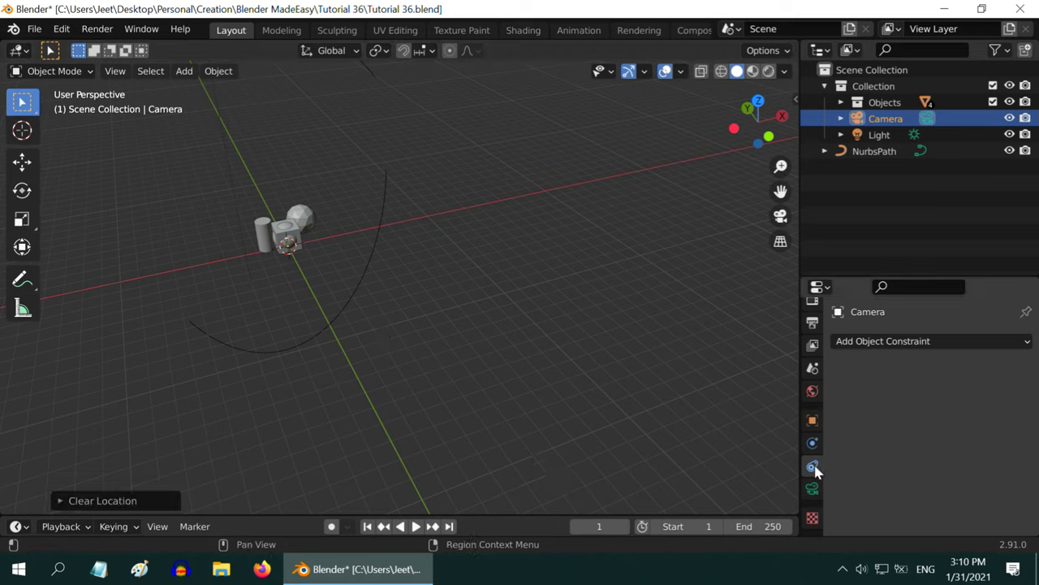
- Add a Follow Path constraint to the camera with NurbsPath as its target
left_click(928, 342)
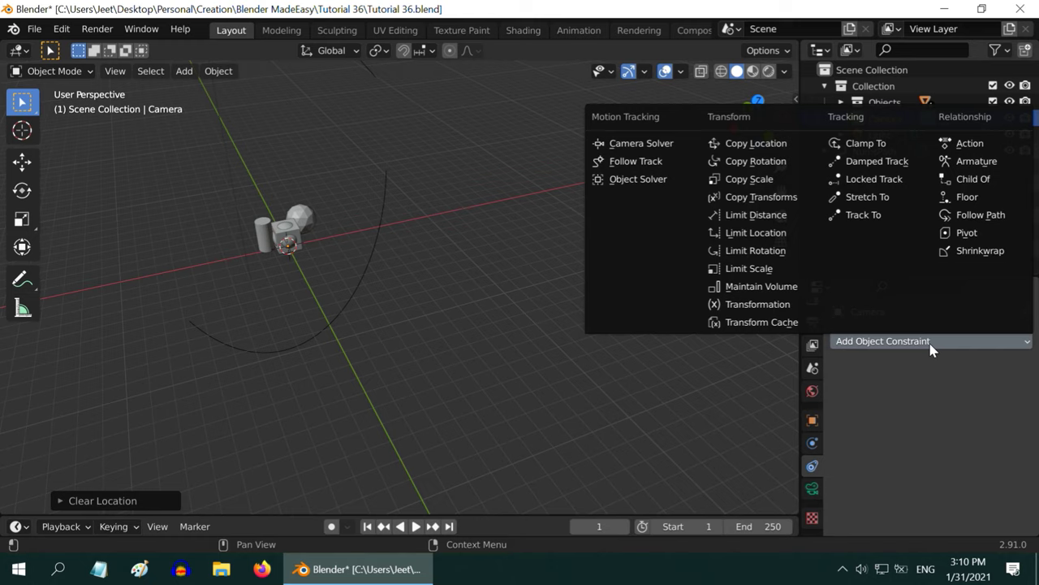
left_click(976, 215)
left_click(924, 393)
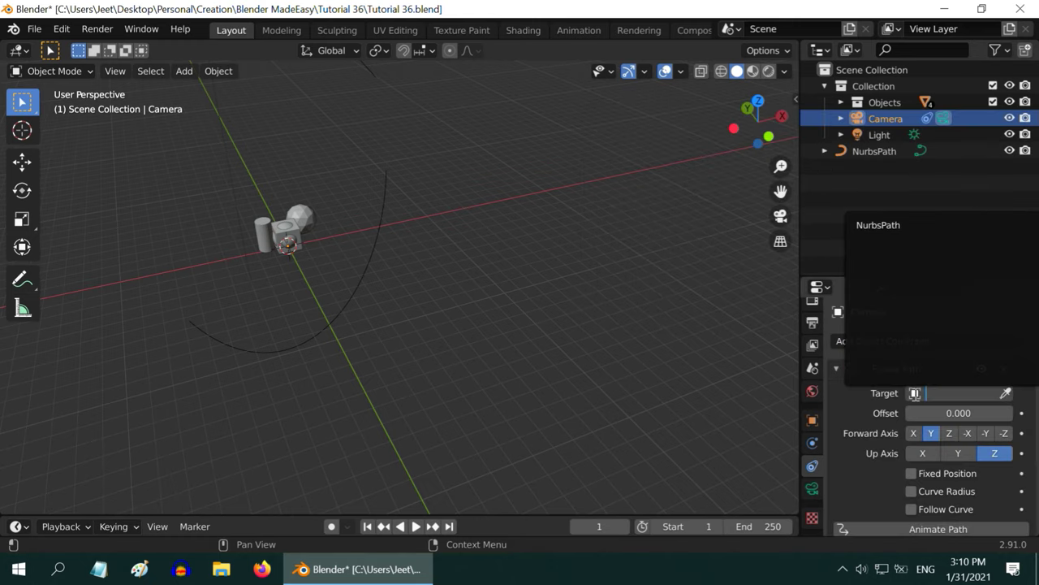
left_click(891, 222)
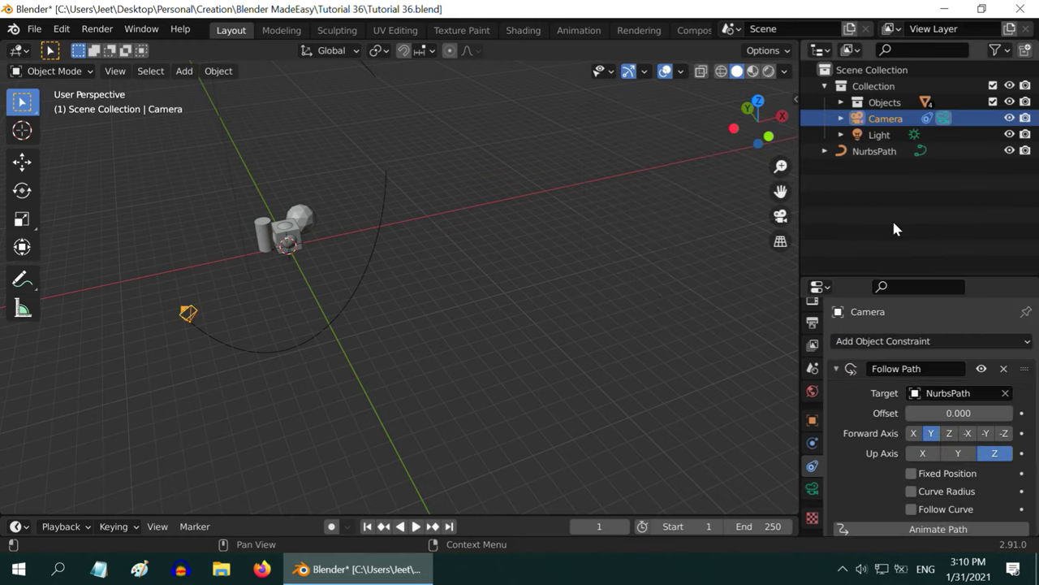
- Add a Track To constraint to the camera with the Cube as its target
scroll(243, 305, "up", 3)
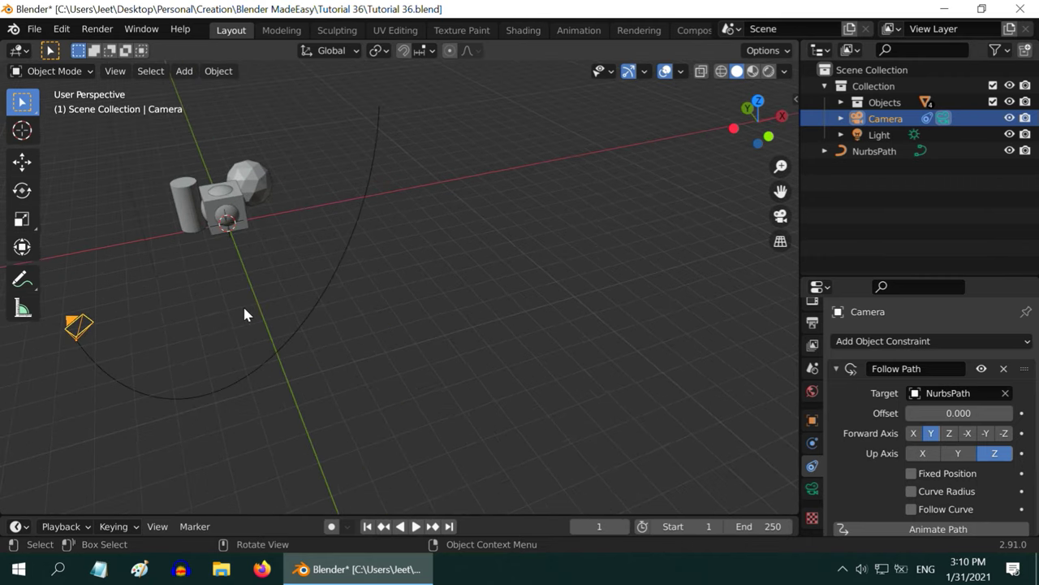
middle_click_drag(231, 296, 373, 341, "shift")
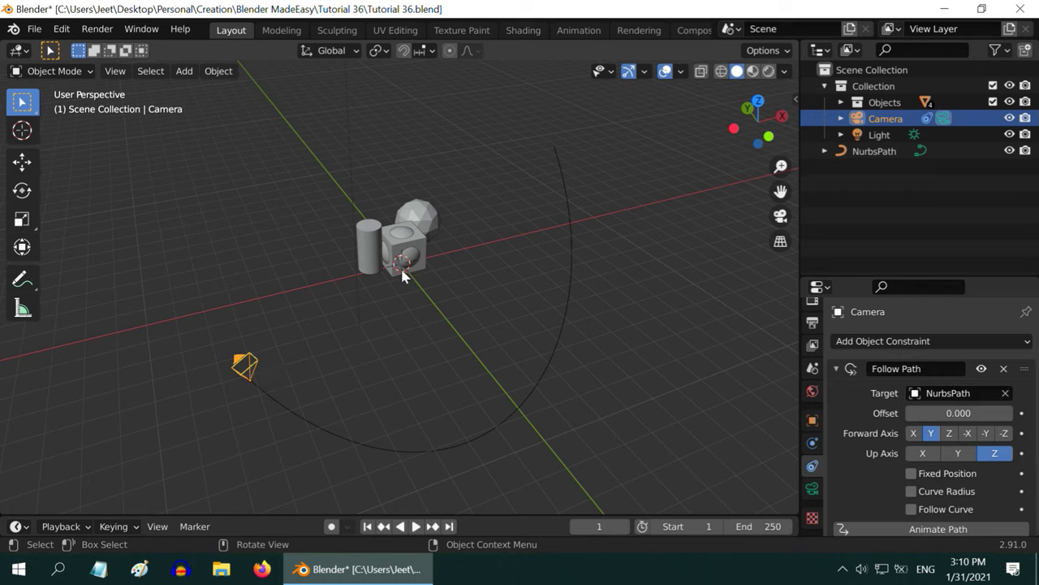
left_click(899, 345)
left_click(865, 215)
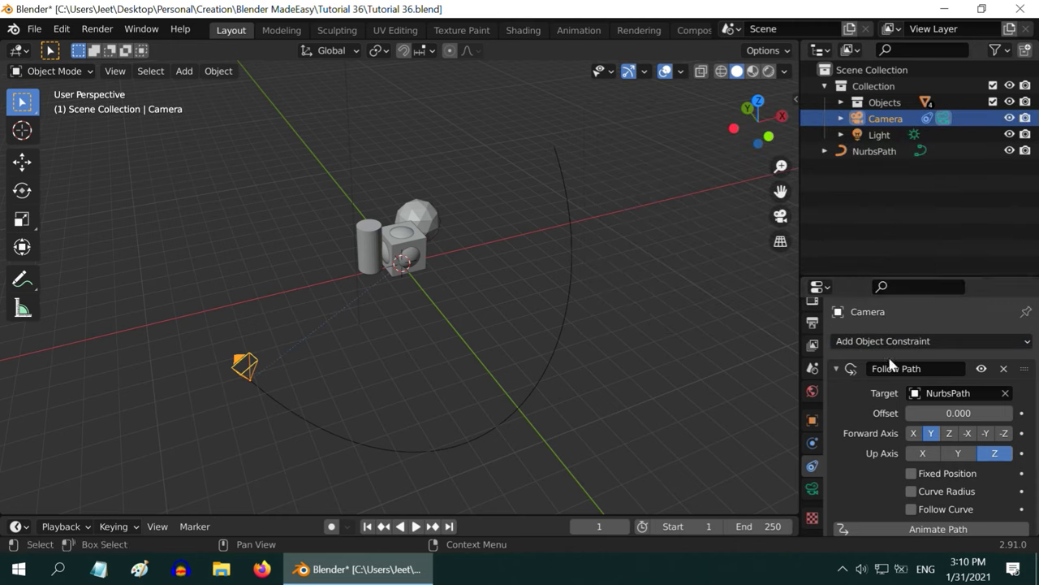
scroll(886, 401, "down", 7)
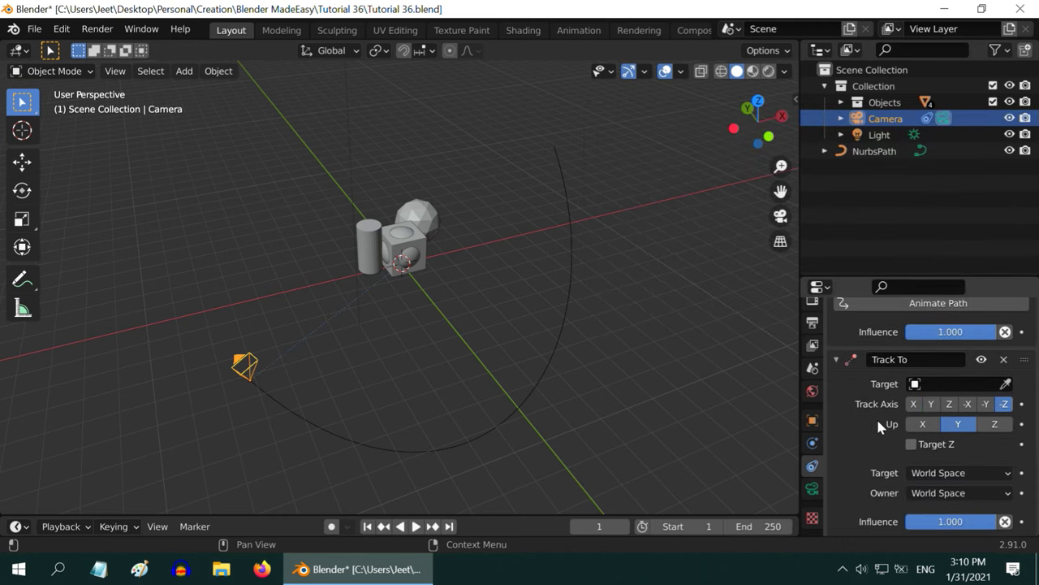
left_click(965, 383)
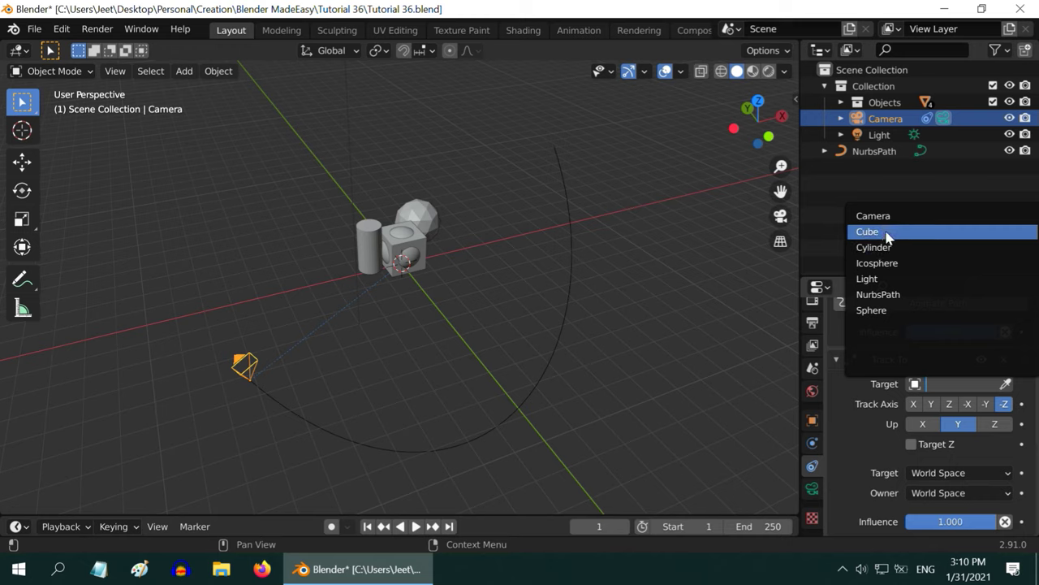
left_click(867, 232)
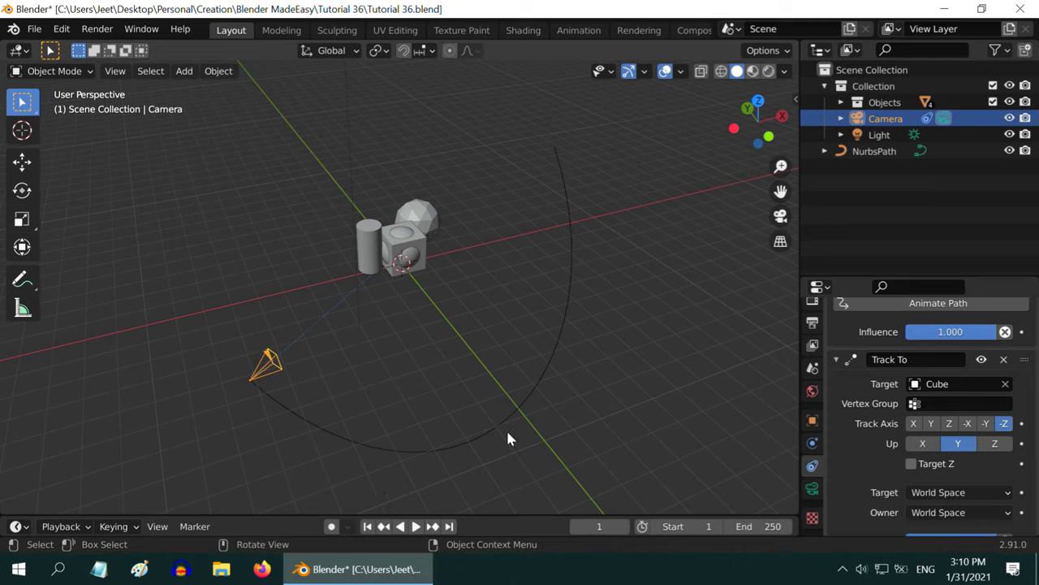
- Enable Follow Curve on the camera's Follow Path constraint and animate the path
scroll(916, 487, "up", 5)
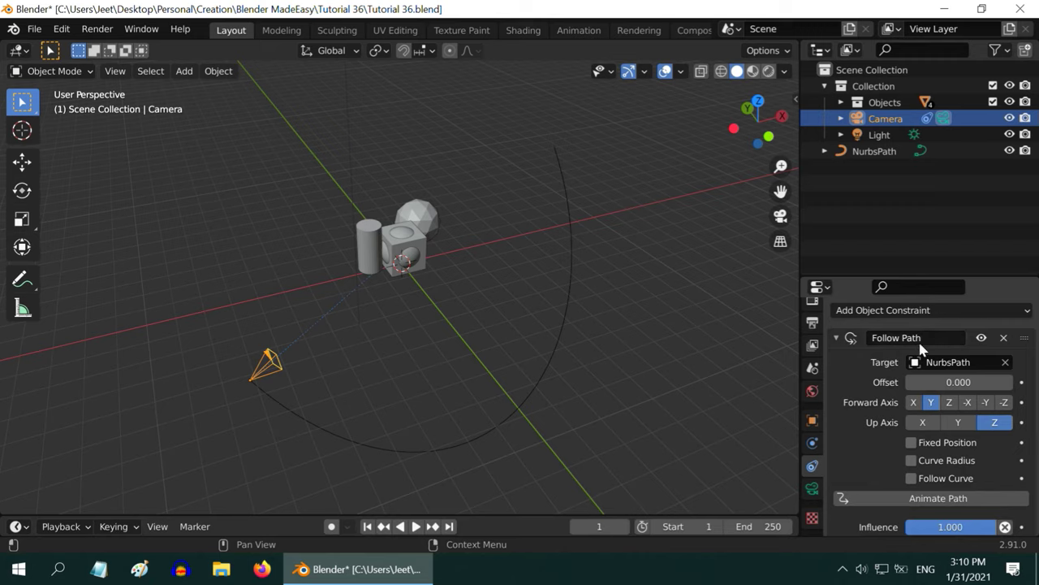
left_click(904, 497)
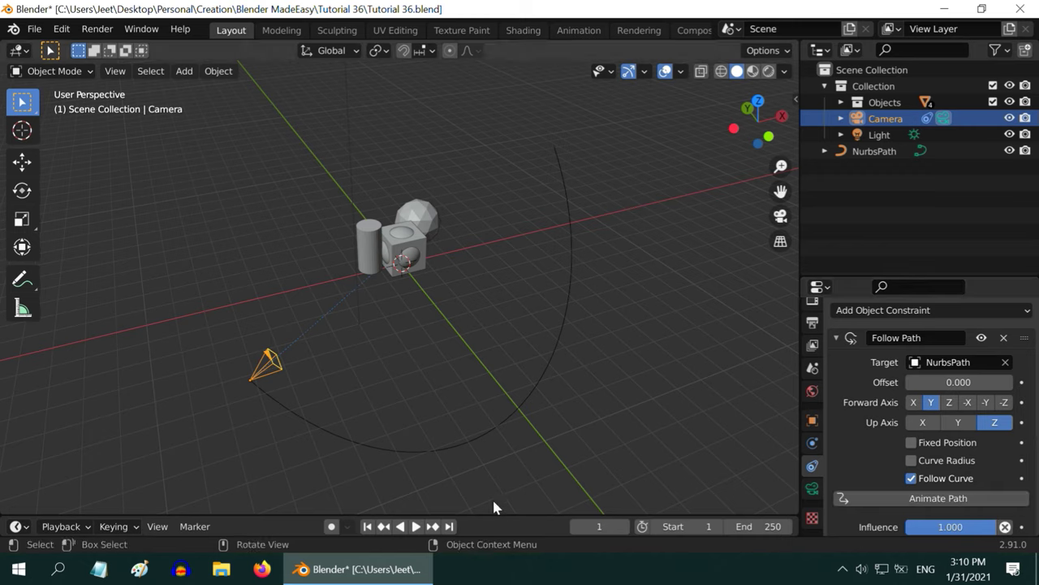
- Play the animation to check the camera's motion along the path, and return to the first frame
left_click(415, 527)
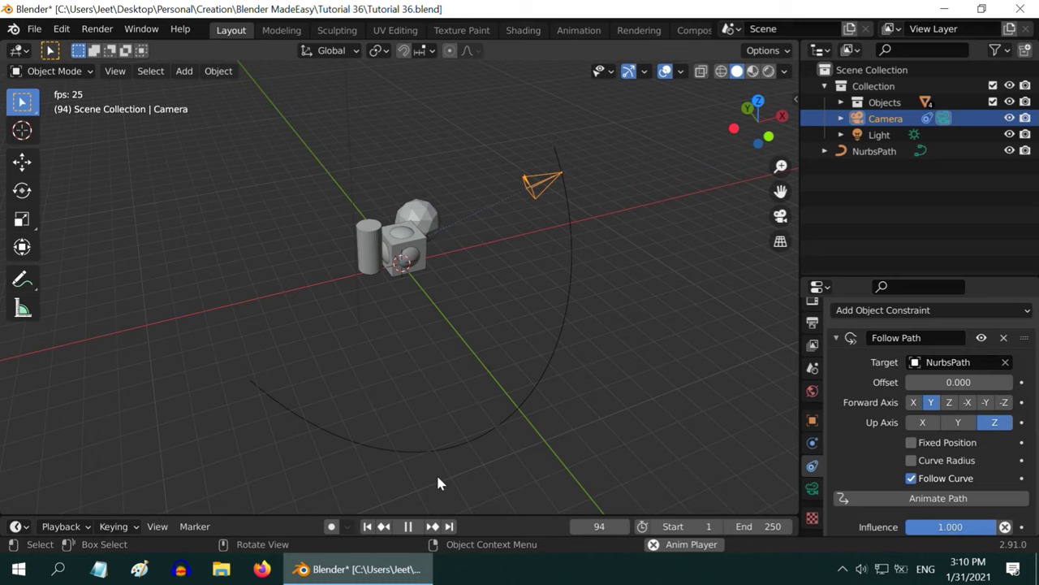
left_click(411, 526)
left_click(367, 526)
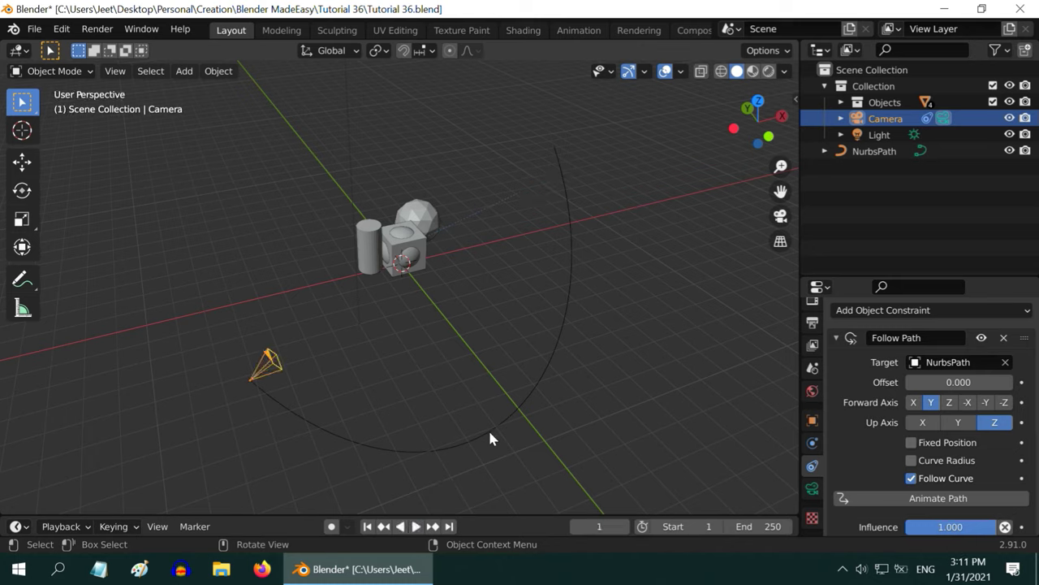
- Set the NurbsPath curve's Path Animation length to 250 frames
left_click(511, 413)
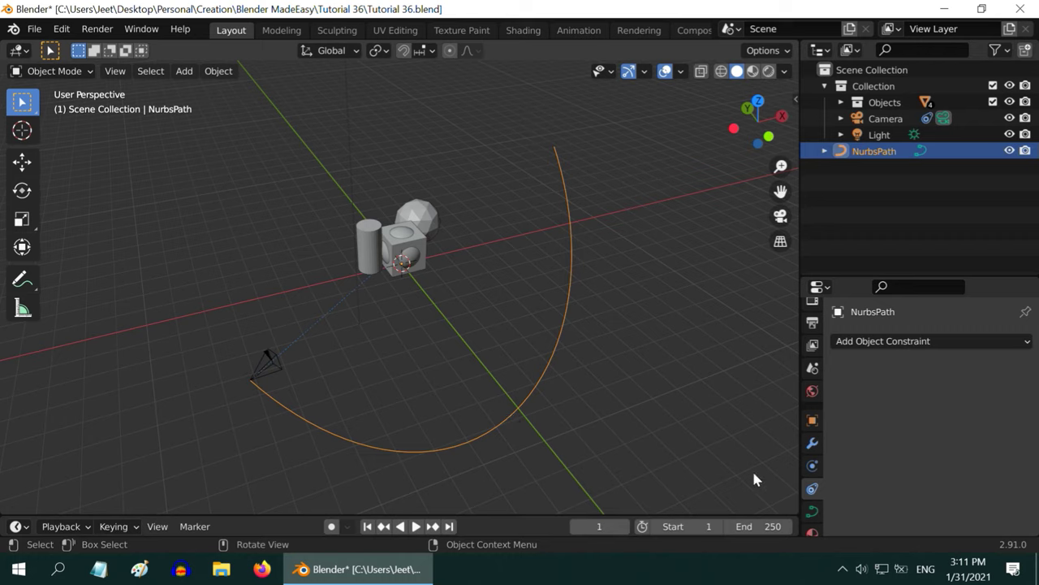
left_click(812, 511)
scroll(902, 459, "down", 8)
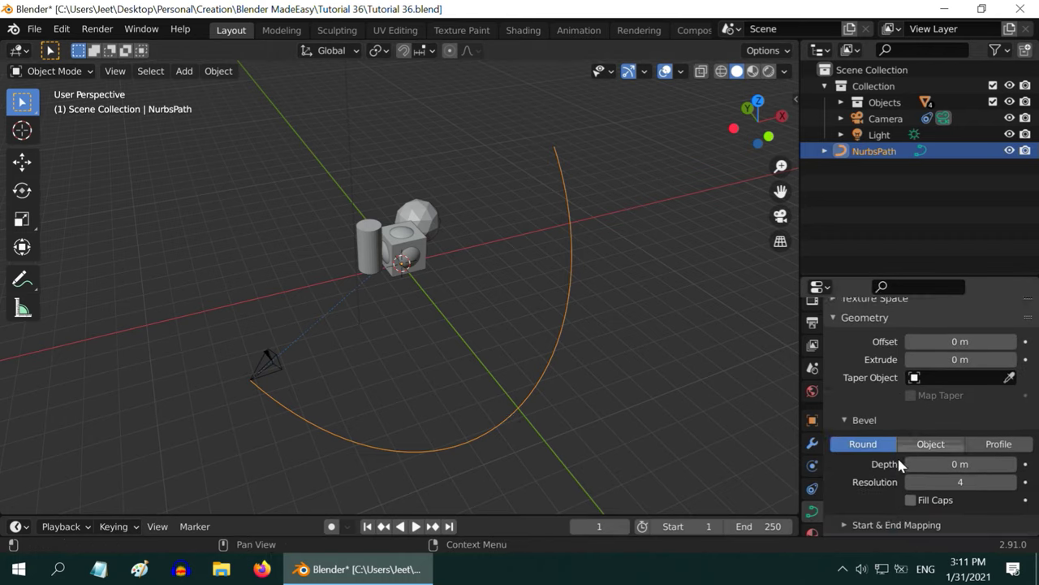
scroll(897, 460, "down", 5)
left_click(843, 394)
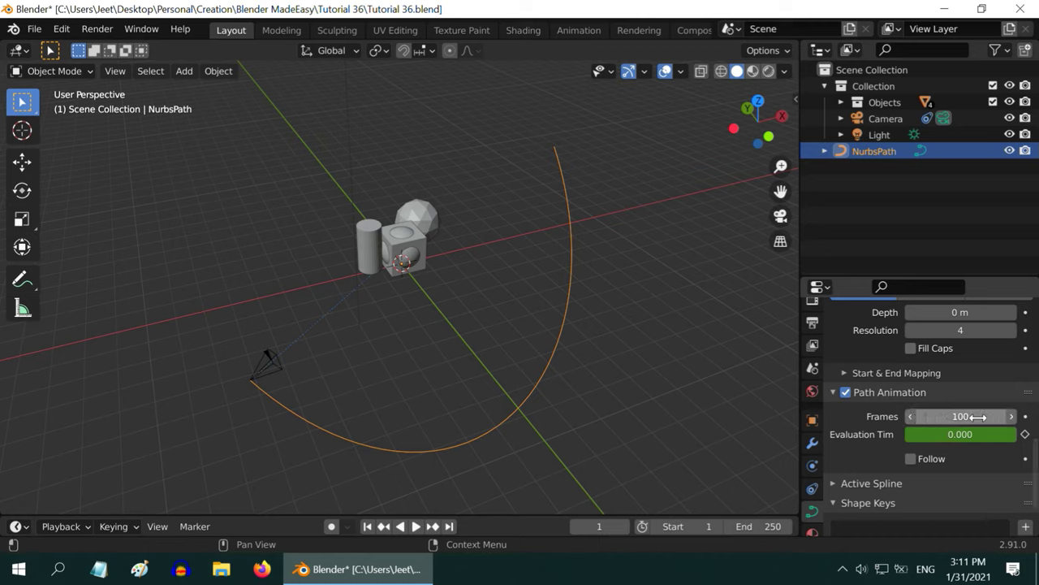
left_click(978, 416)
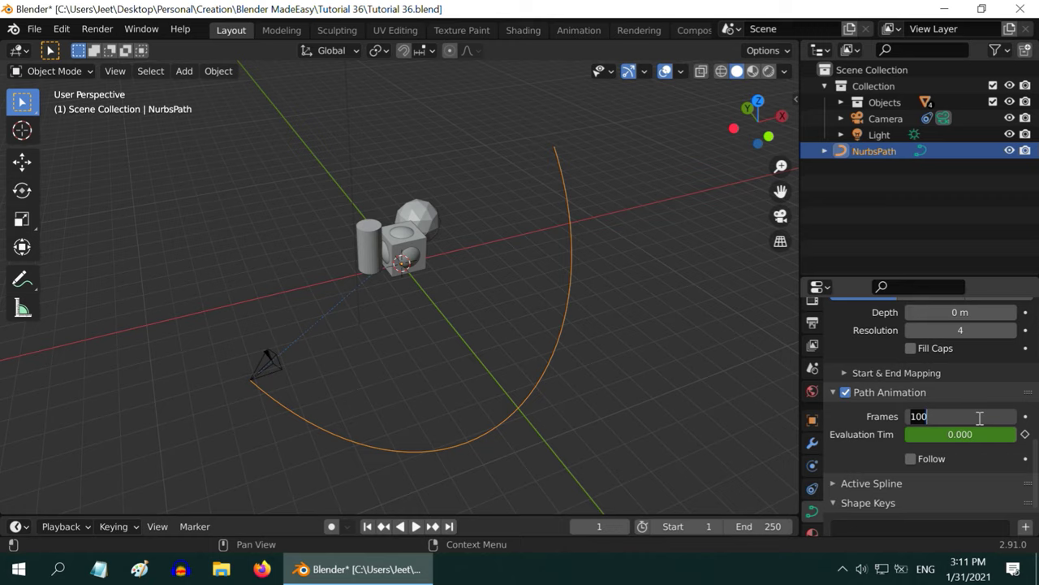
type("250")
key("Return")
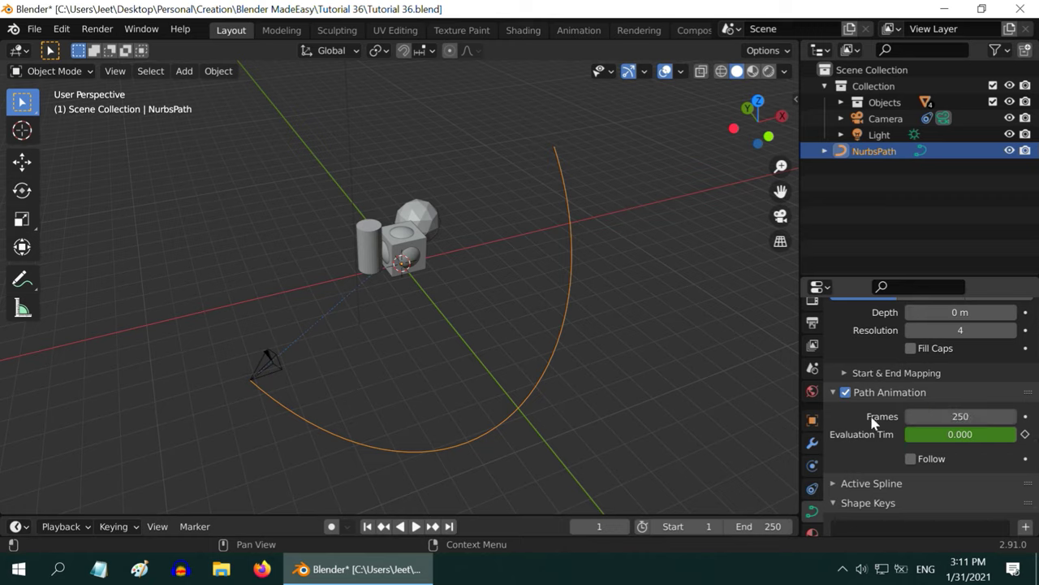
- Play the animation to check the camera's slower travel along the path, and return to the first frame
left_click(416, 526)
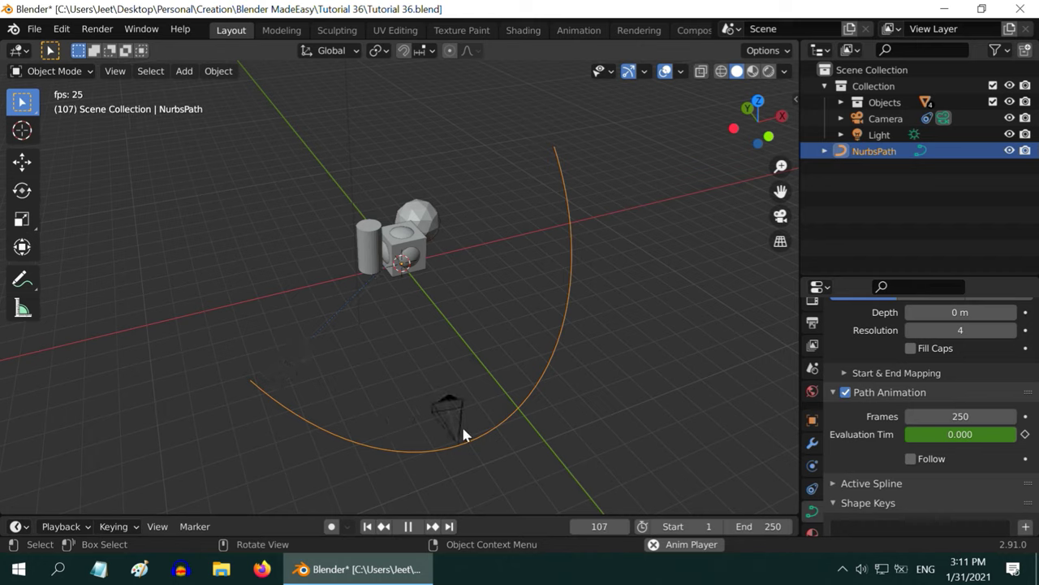
left_click(409, 527)
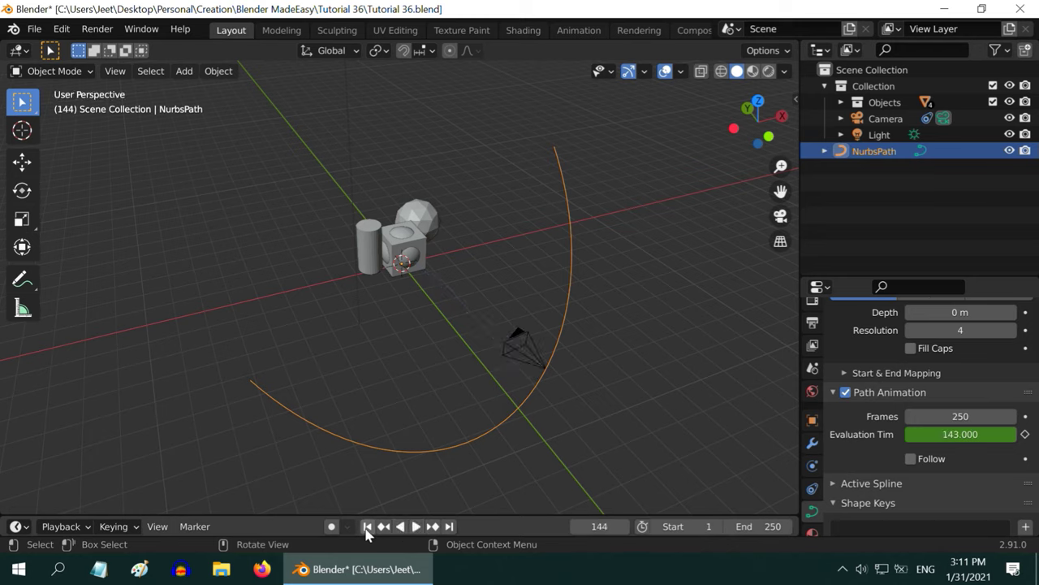
left_click(366, 526)
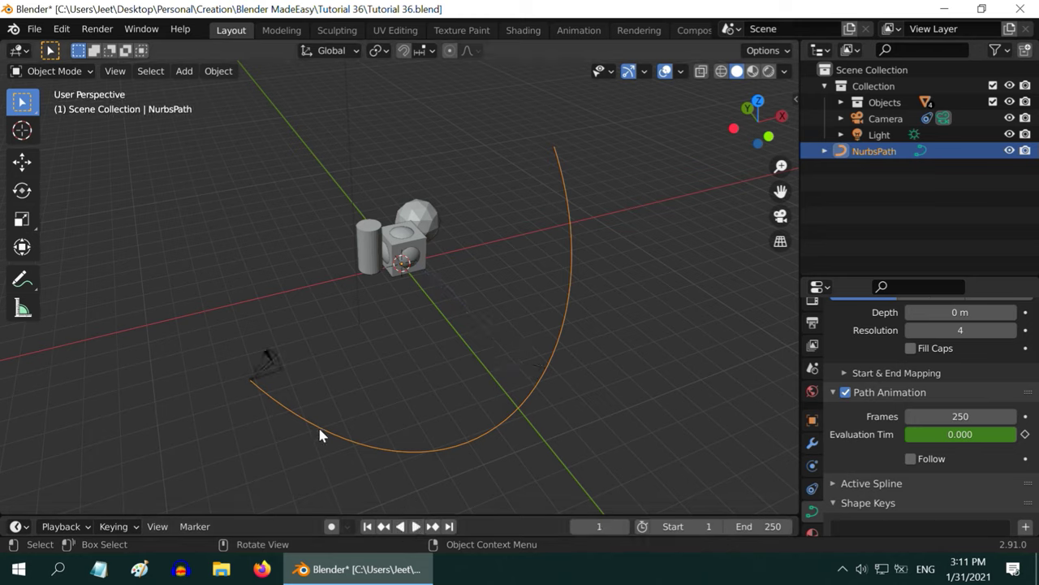
- Enable Fixed Position and disable Follow Curve on the camera's Follow Path constraint
left_click(274, 372)
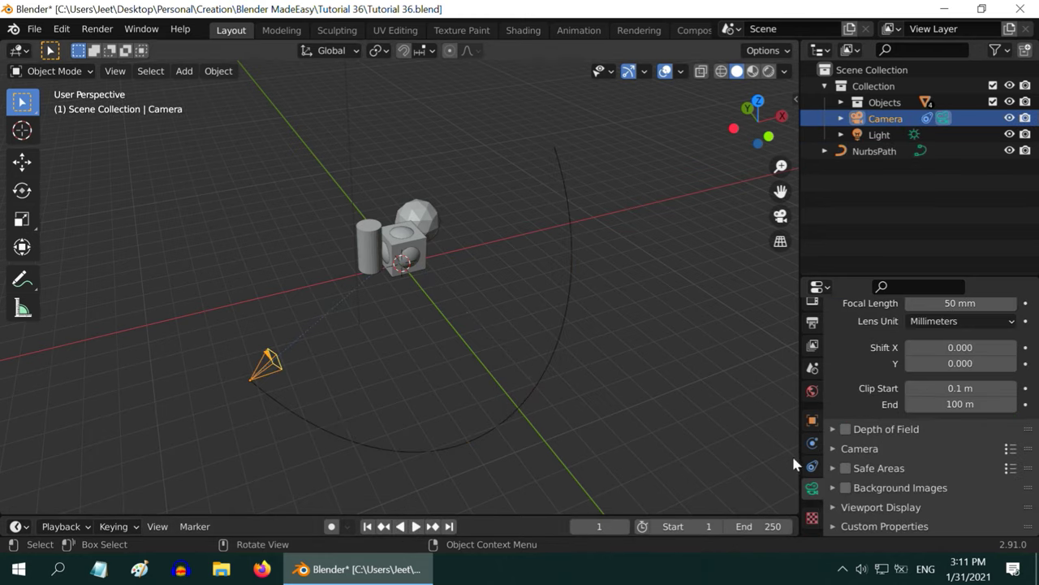
left_click(811, 465)
scroll(865, 416, "up", 2)
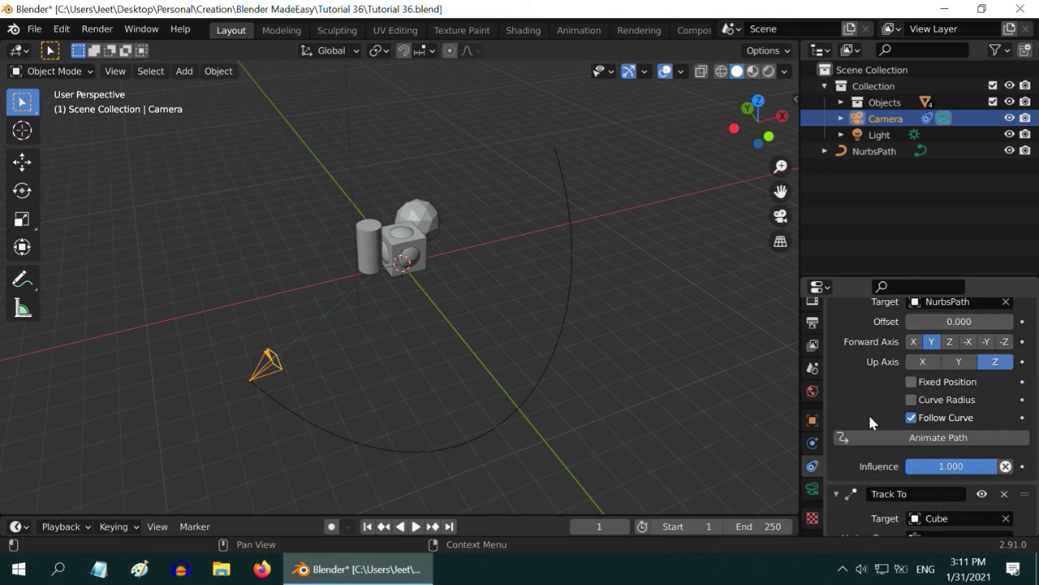
scroll(868, 418, "up", 1)
scroll(868, 420, "up", 1)
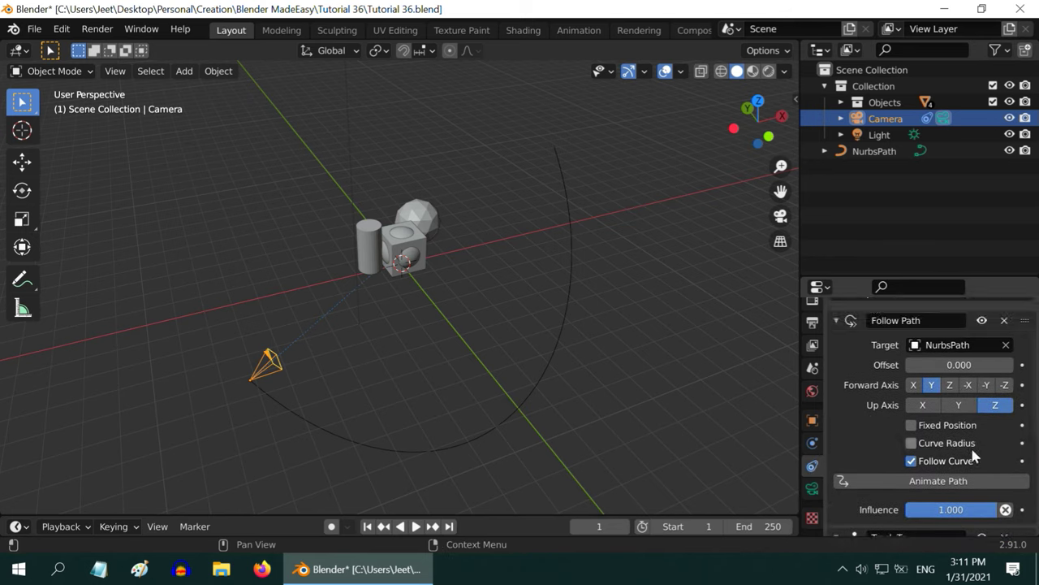
left_click(913, 428)
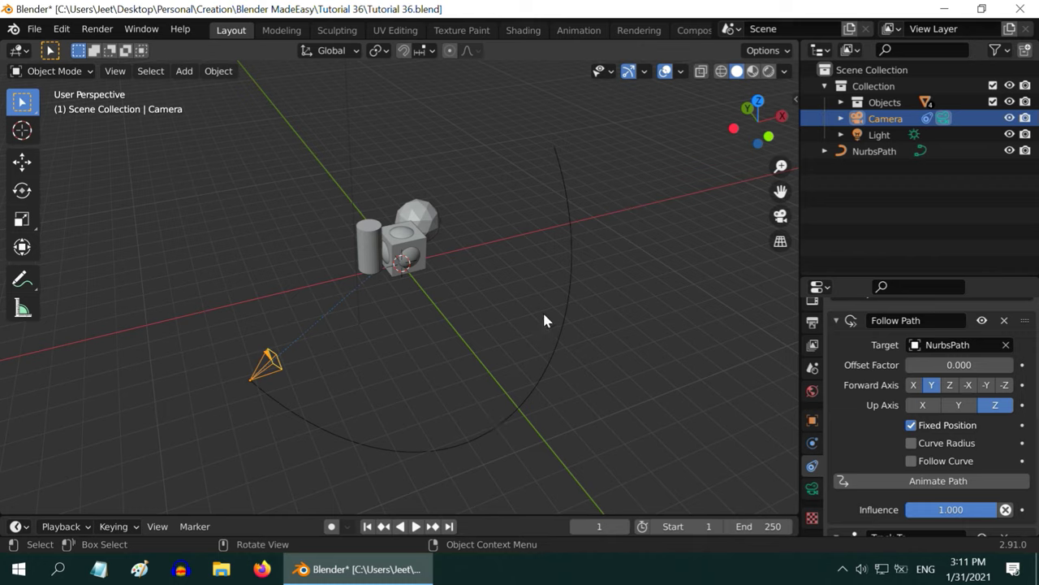
- Try Offset Factor values of 0.5 and 1 on the Follow Path constraint to move the camera along the path
left_click(968, 365)
type(".")
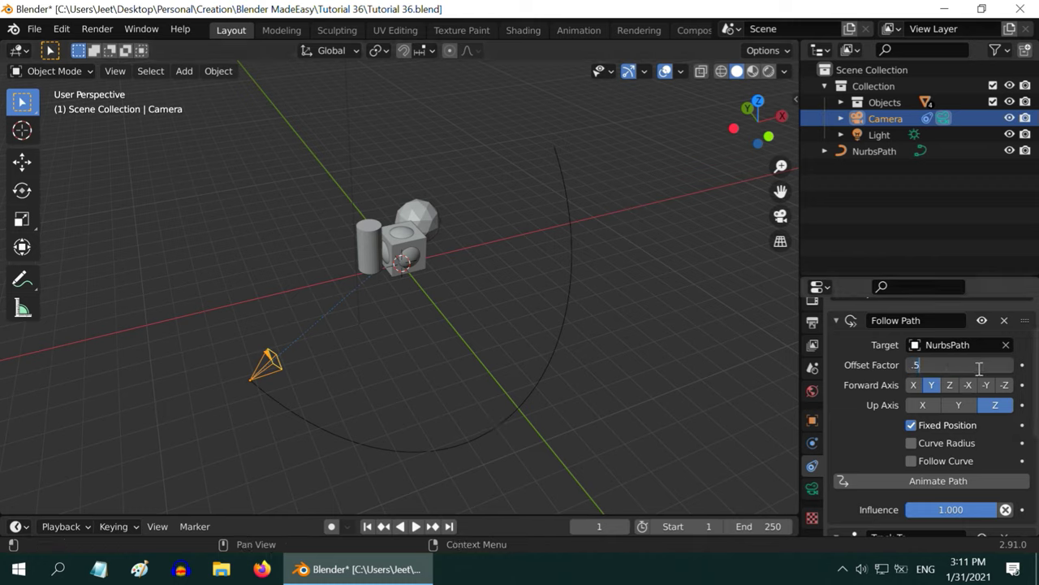
type("5")
key("Return")
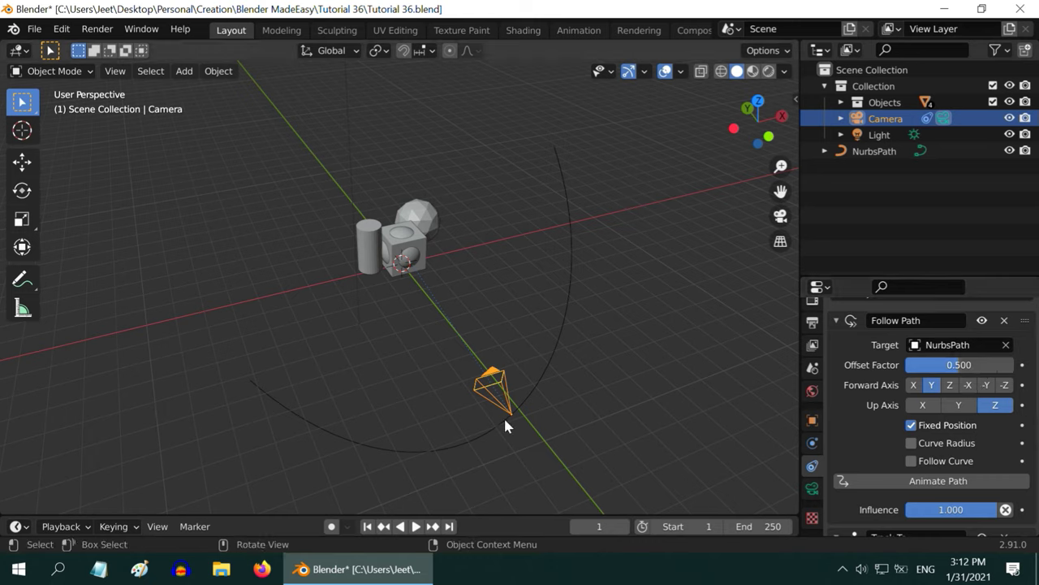
left_click(980, 365)
type("1")
key("Return")
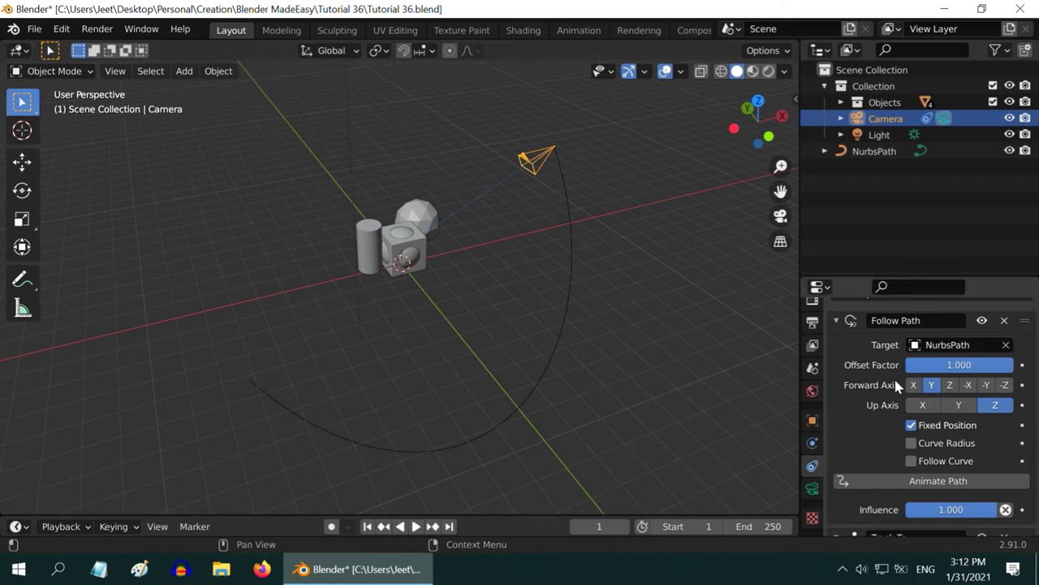
- Set the Follow Path constraint's Offset Factor to 0 and insert a keyframe for it at frame 1
left_click(934, 365)
type("0")
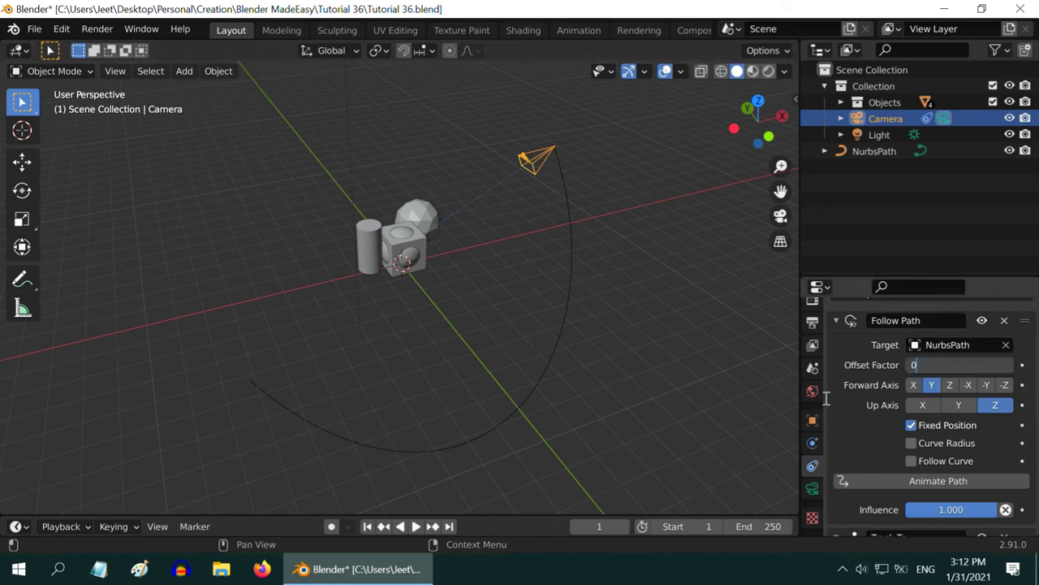
key("Return")
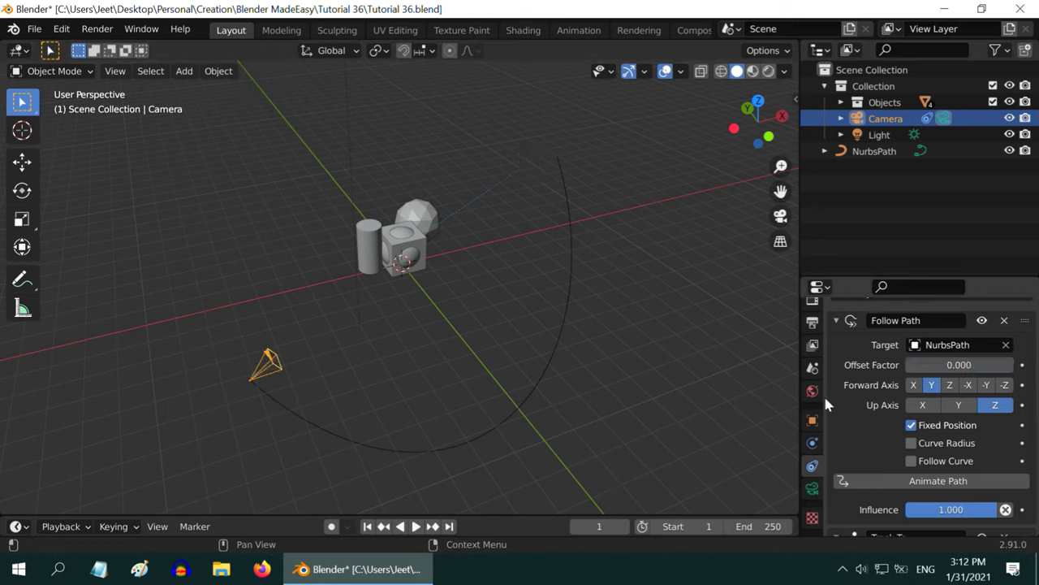
right_click(924, 367)
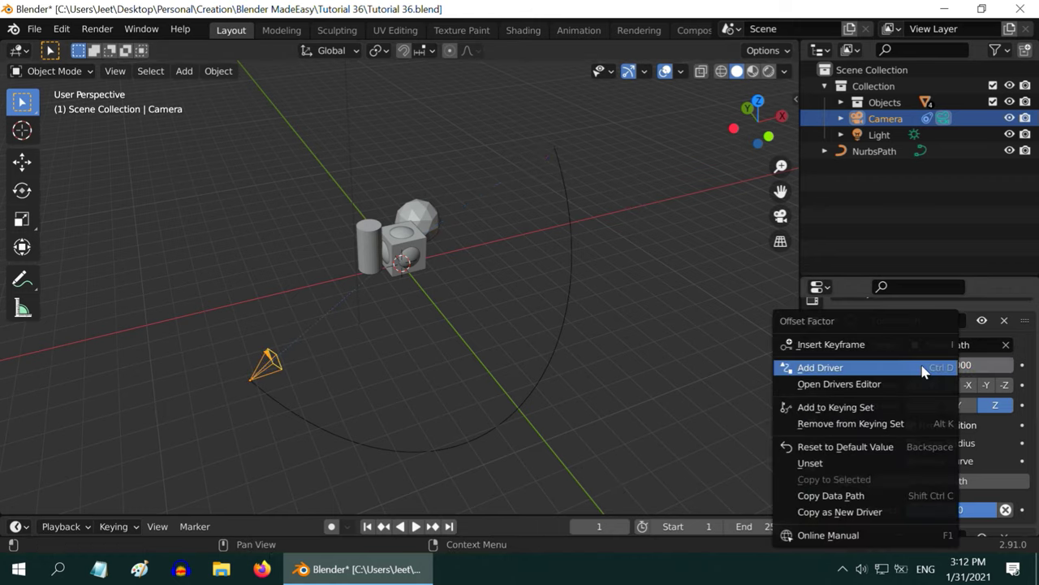
left_click(837, 346)
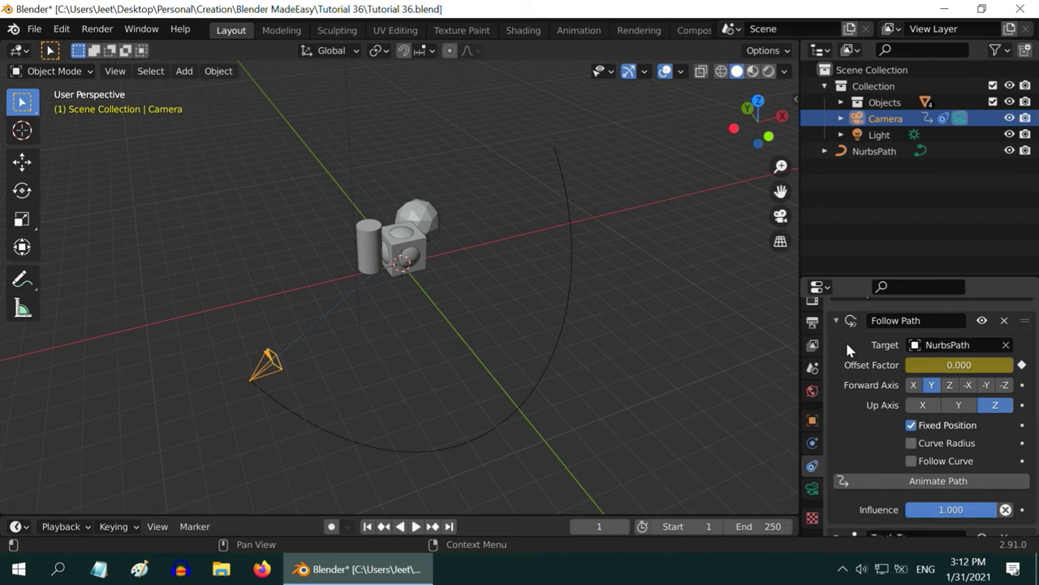
- At frame 100, set the camera's Offset Factor to 0.4 and insert a keyframe for it
double_click(599, 526)
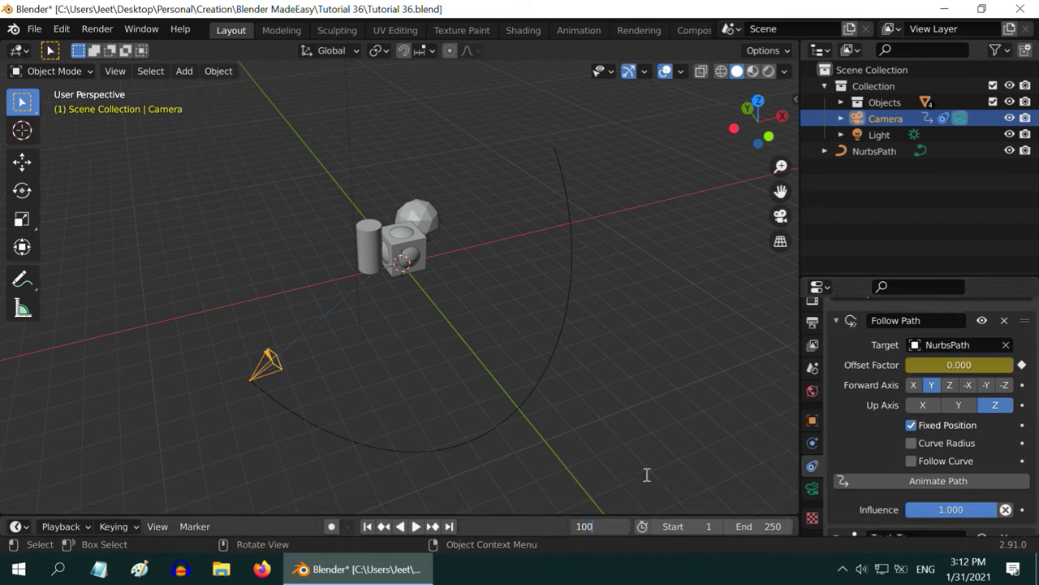
key("Return")
double_click(958, 366)
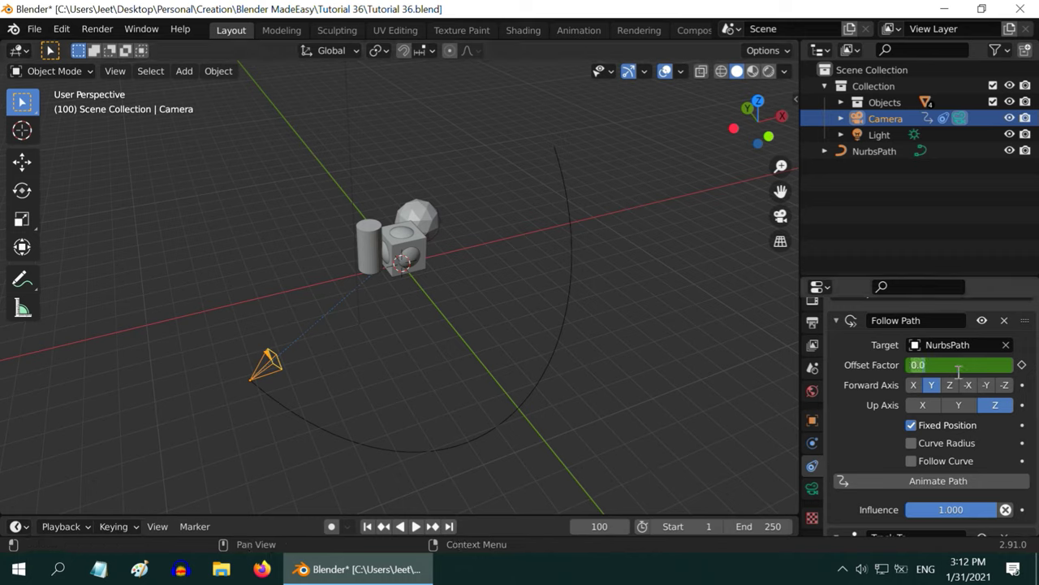
type(".4")
key("Return")
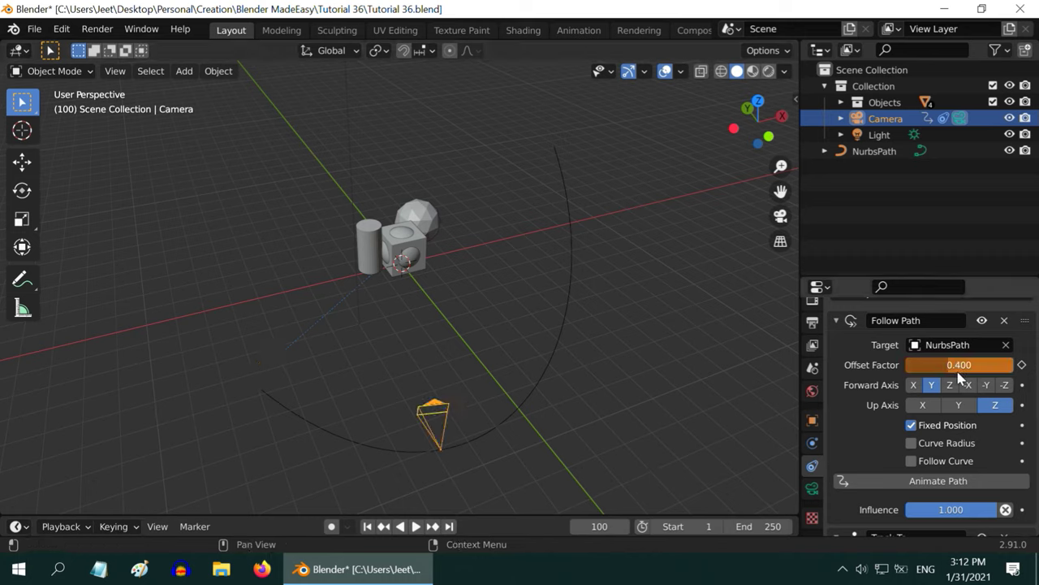
key("i")
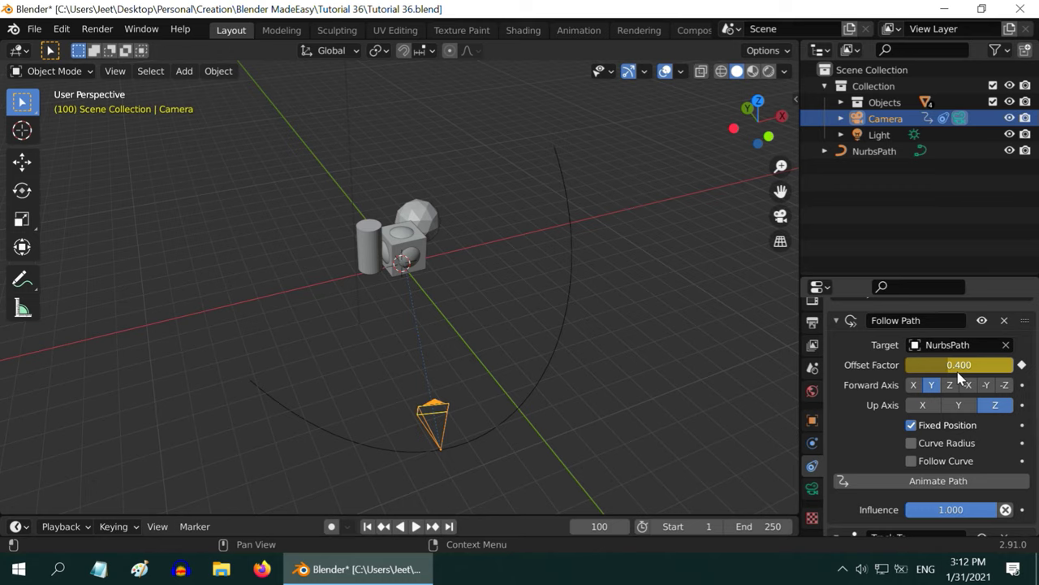
- At frame 150, set the camera's Offset Factor to 0.5 and insert a keyframe for it
left_click(599, 526)
type("15")
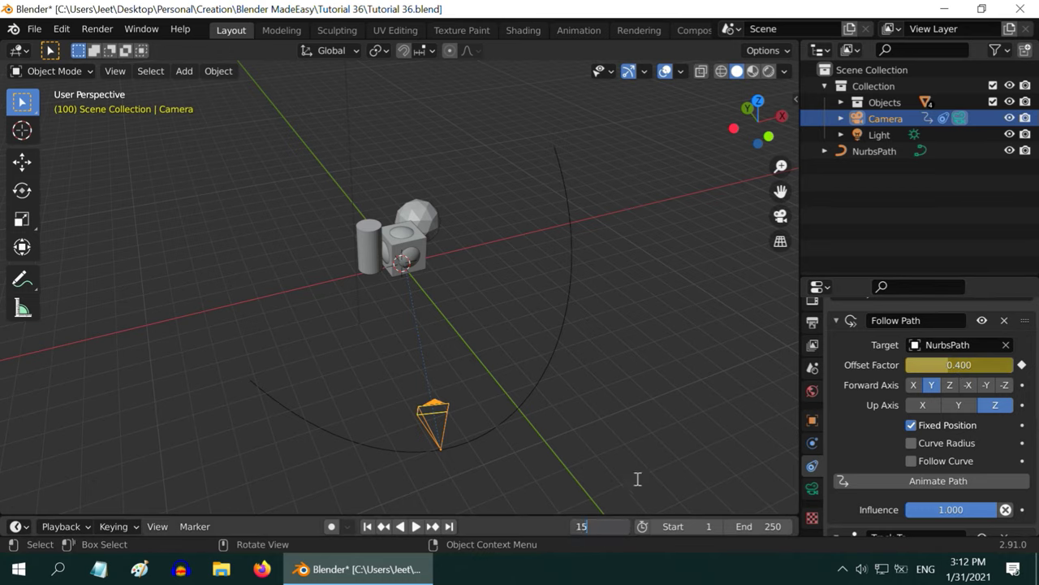
type("0")
key("Return")
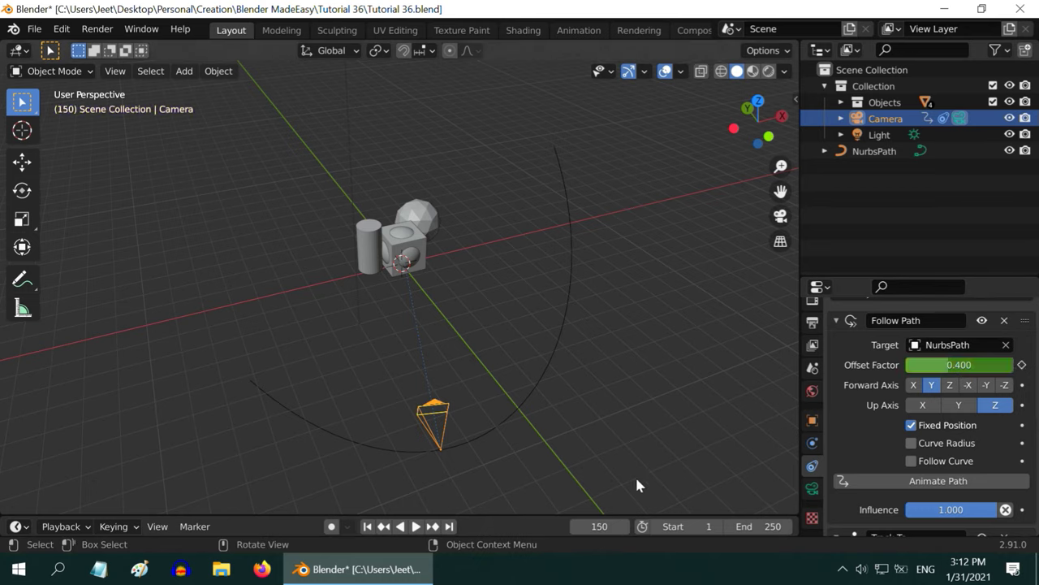
left_click(955, 367)
type("0.5")
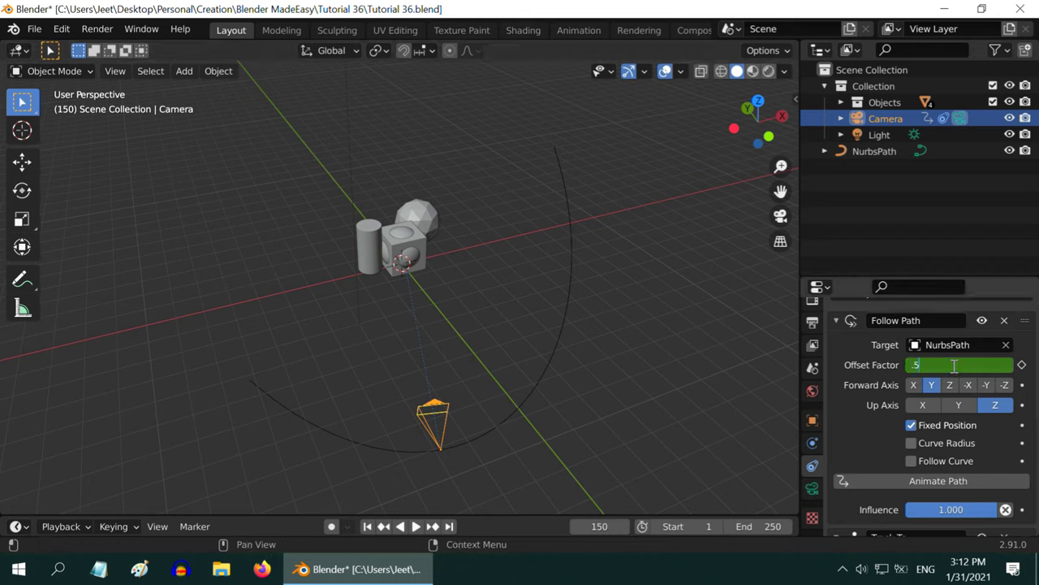
key("Return")
key("i")
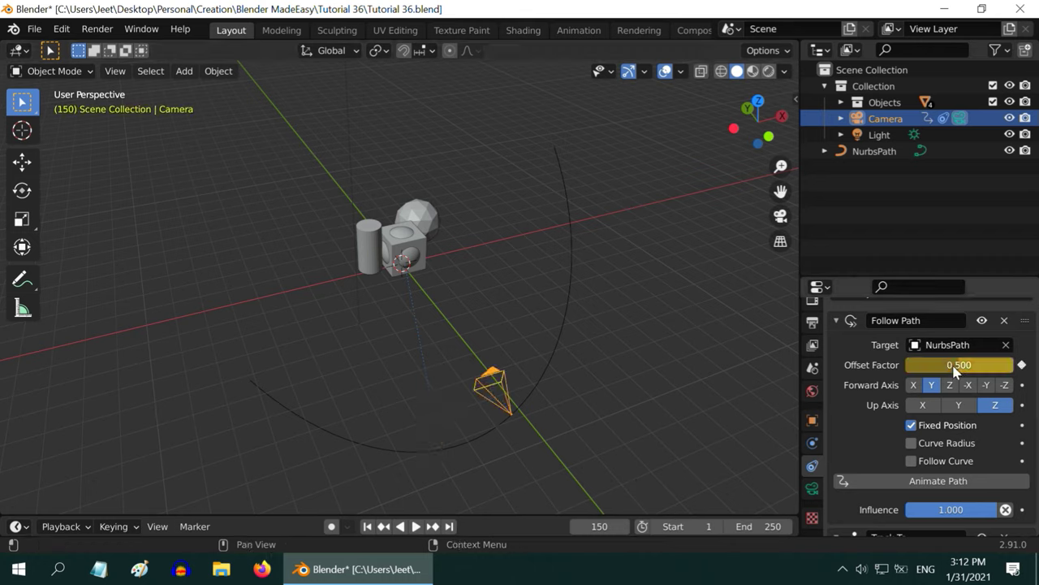
- At frame 250, set the camera's Offset Factor to 1 and insert a keyframe for it
left_click(599, 527)
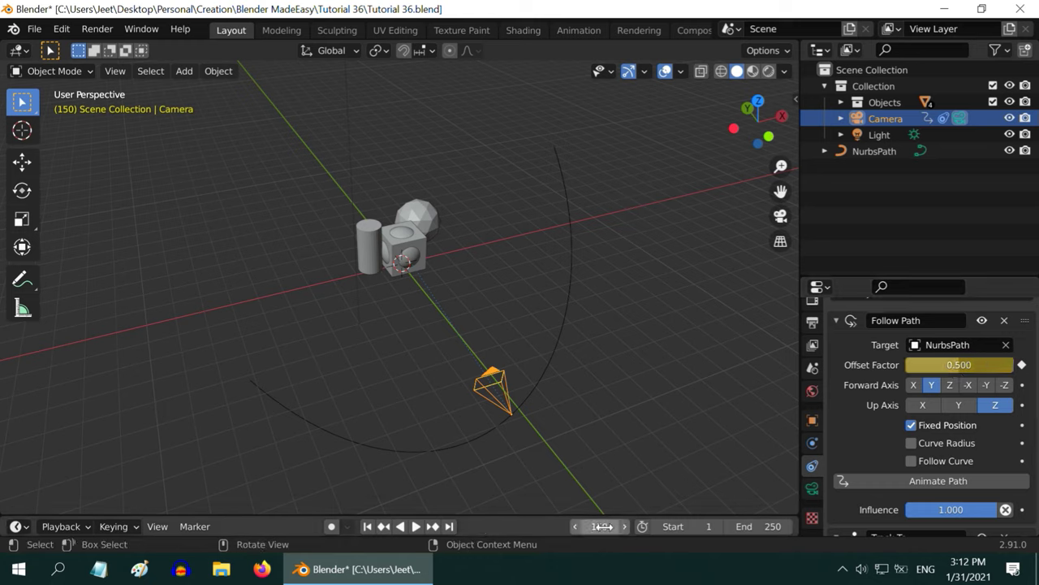
type("250")
key("Return")
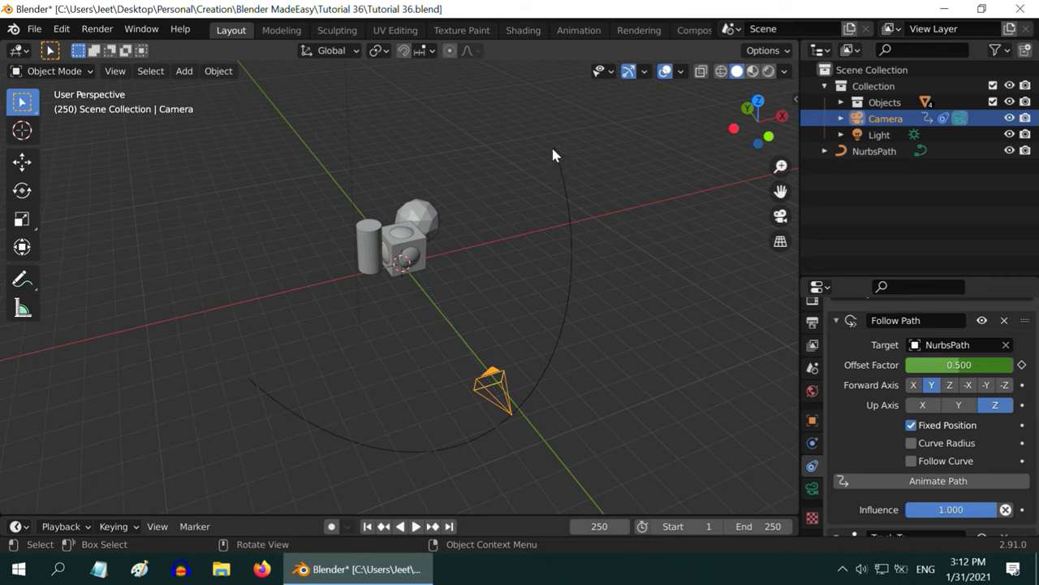
left_click(959, 367)
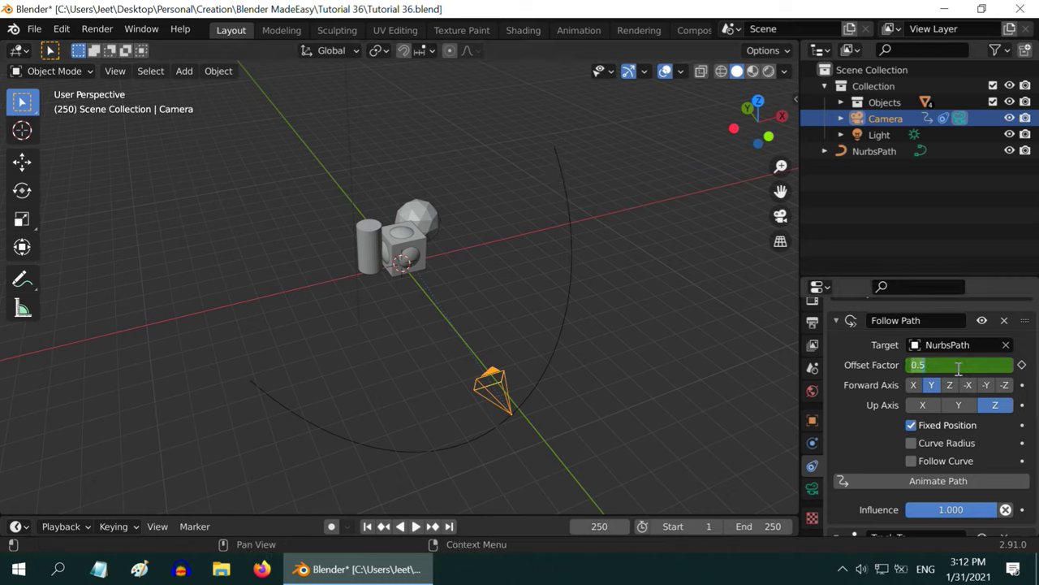
type("1")
key("Return")
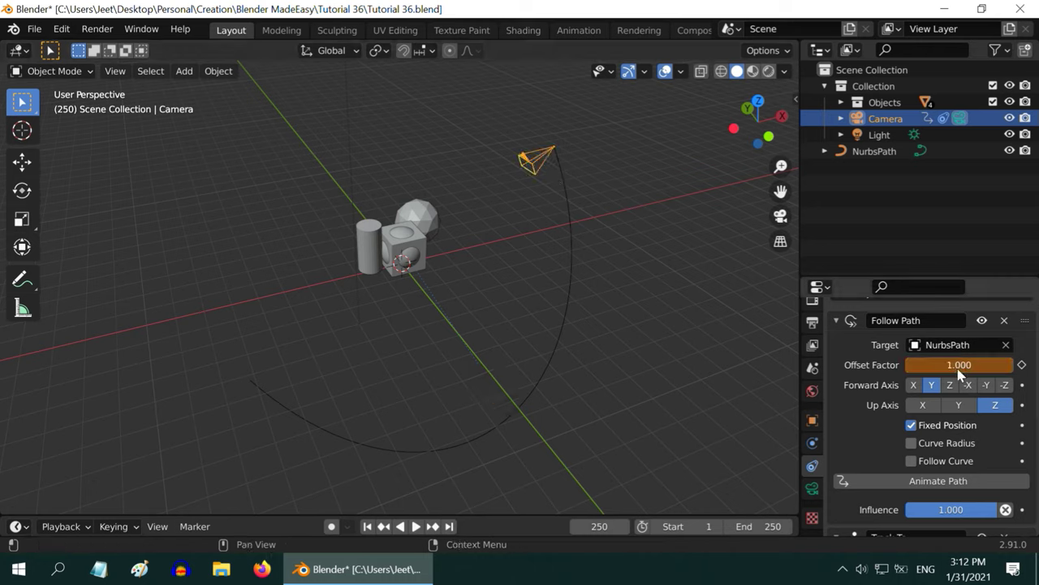
right_click(959, 367)
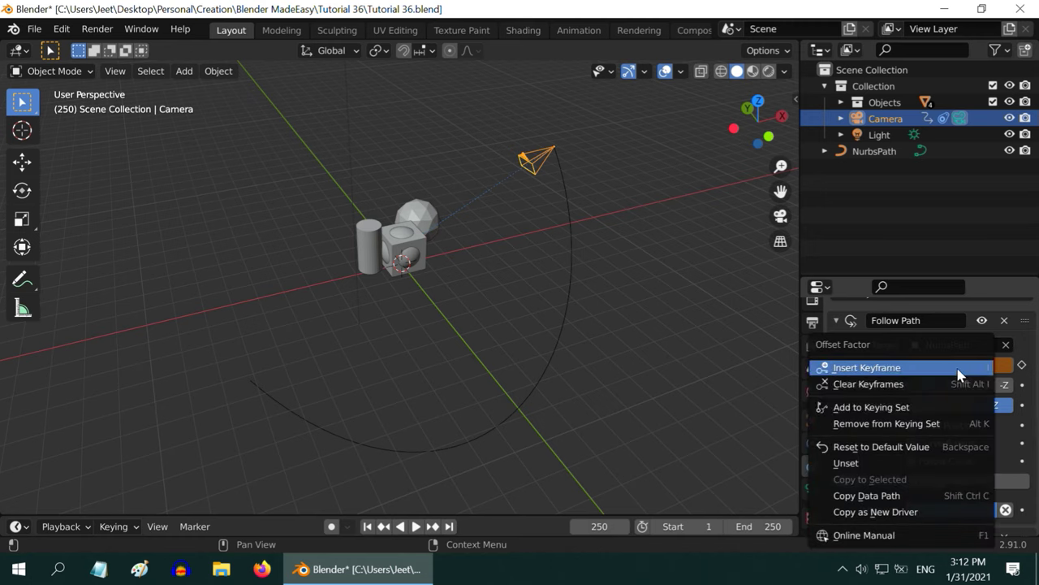
left_click(917, 370)
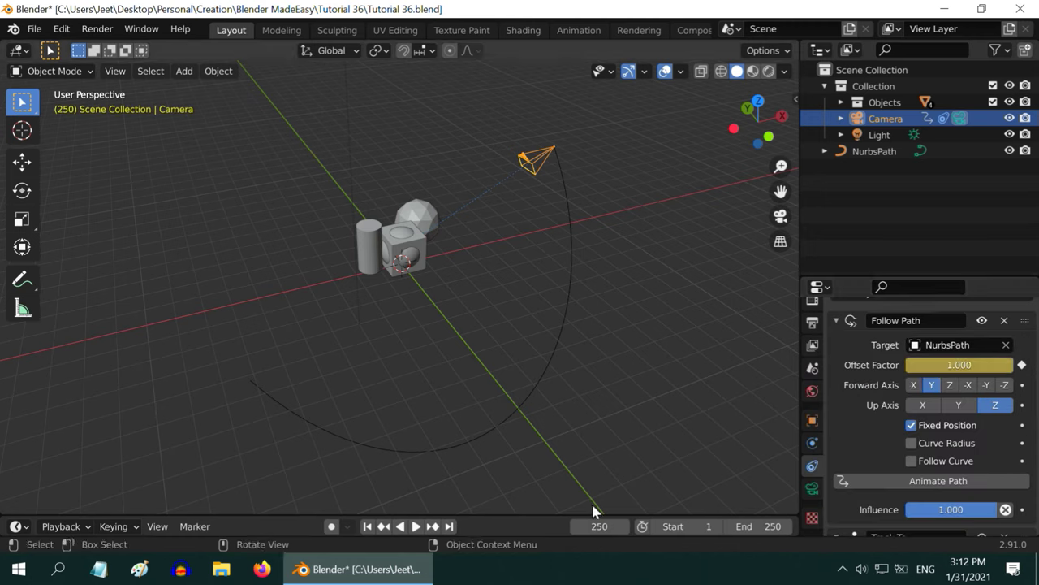
- Play the keyframed camera motion from the first frame, stop it, and return to frame 1
left_click(367, 526)
left_click(417, 527)
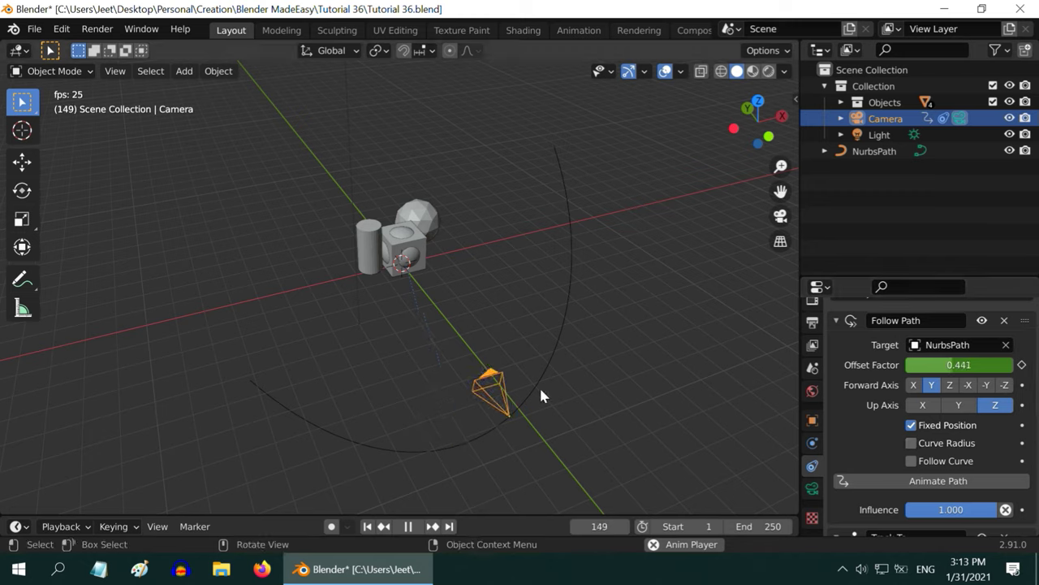
left_click(407, 526)
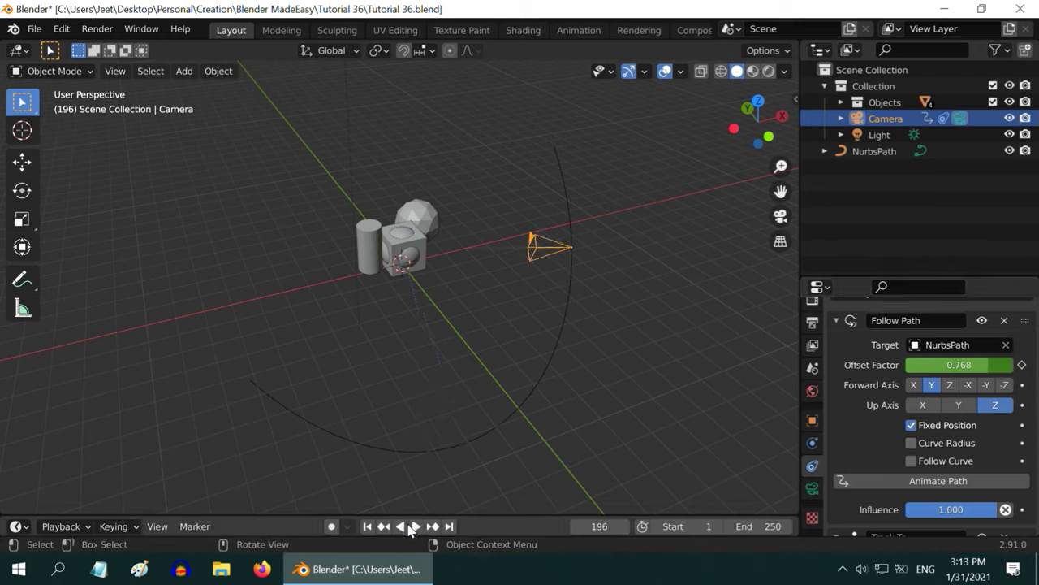
left_click(366, 528)
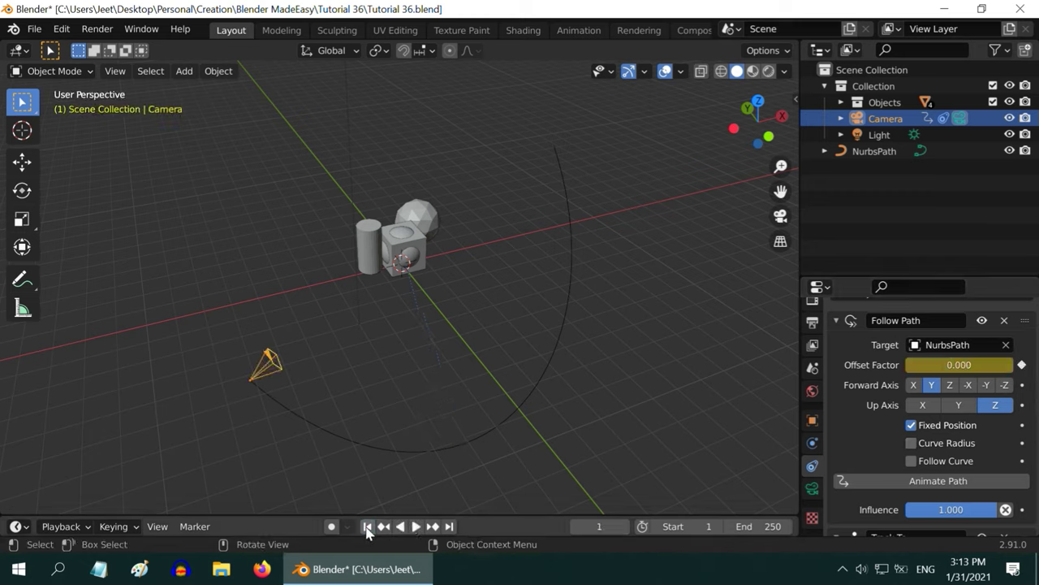
- Switch the viewport to the camera's view and play the animation from there
left_click(780, 217)
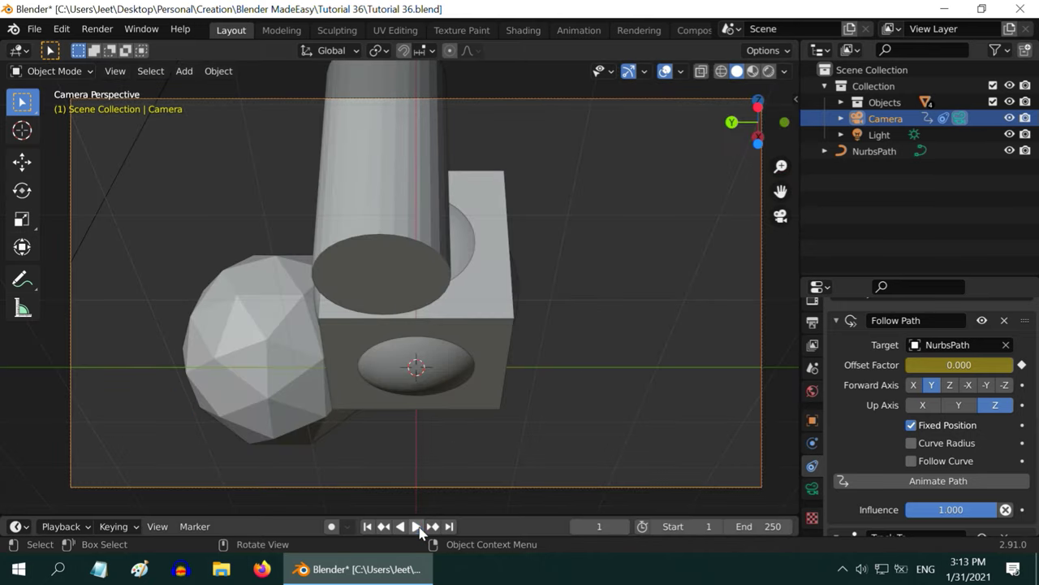
left_click(416, 526)
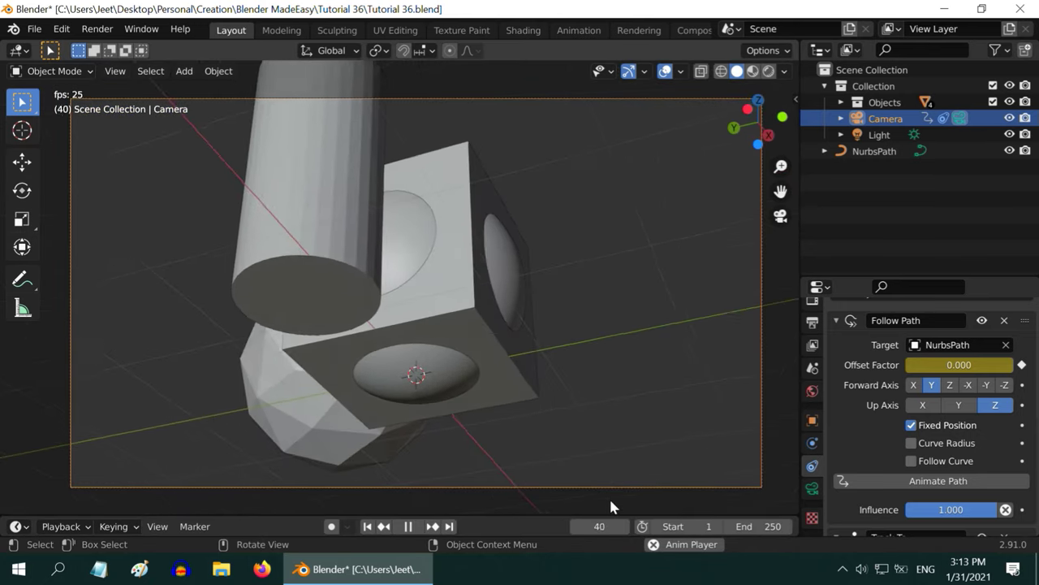